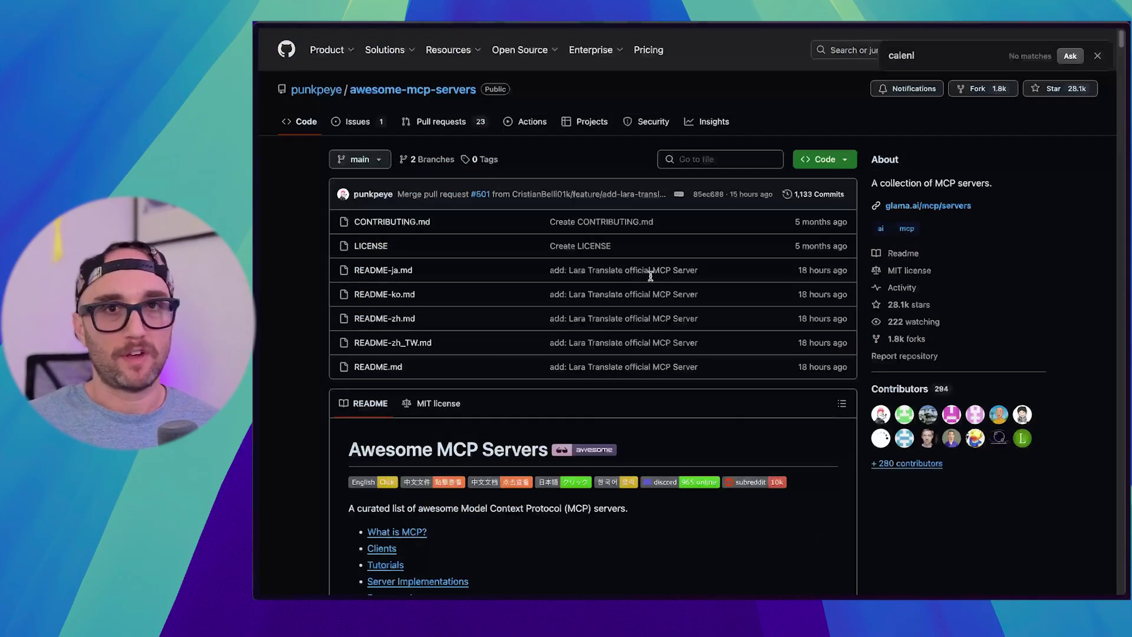
Step: Scroll down through the Awesome MCP Servers README
mouse_move(376, 62)
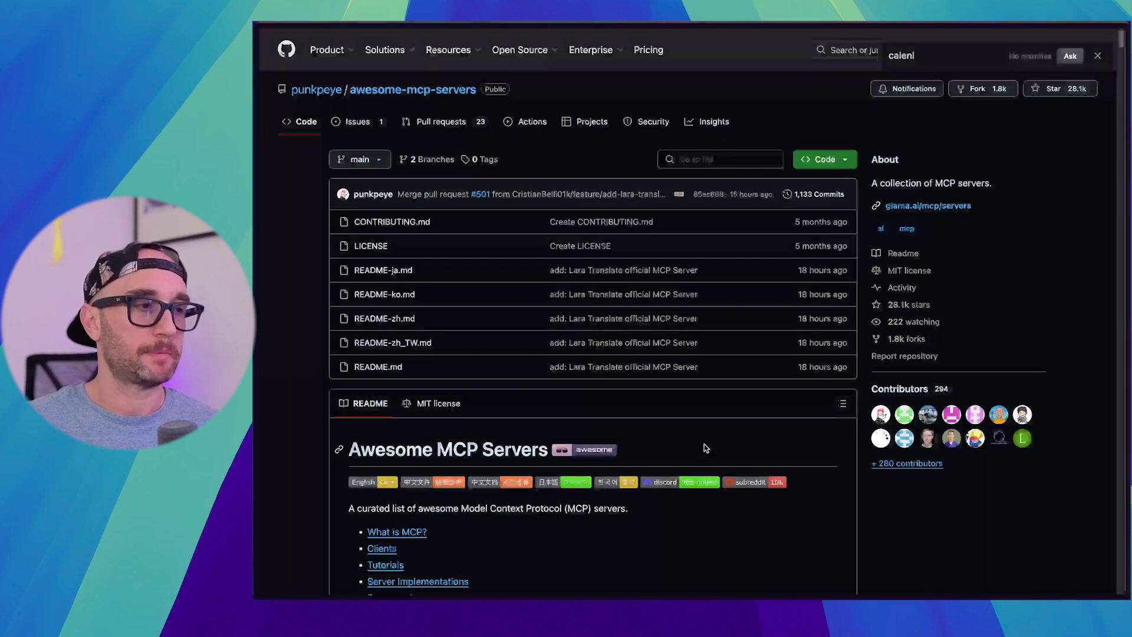
scroll(704, 444, "down", 15)
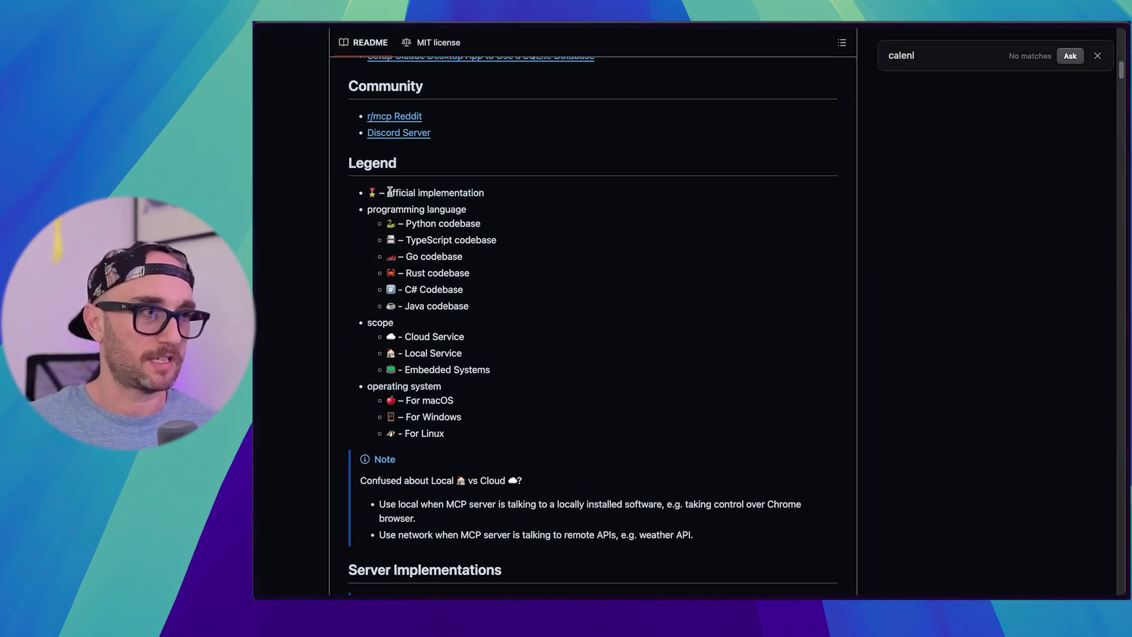
scroll(586, 453, "down", 8)
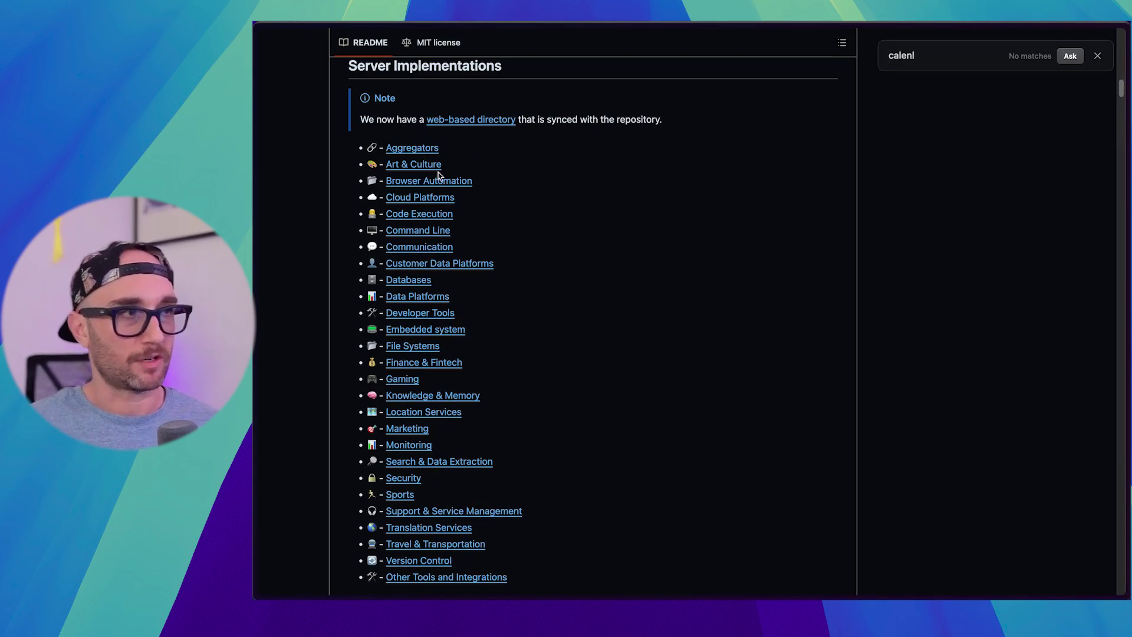
scroll(461, 542, "down", 20)
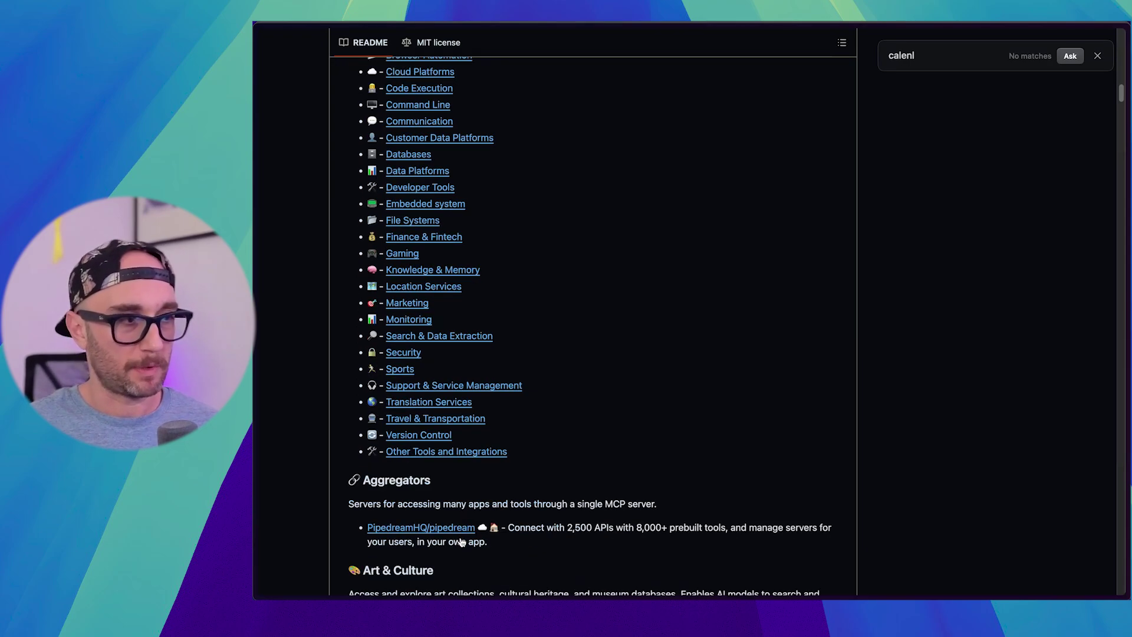
scroll(462, 543, "down", 12)
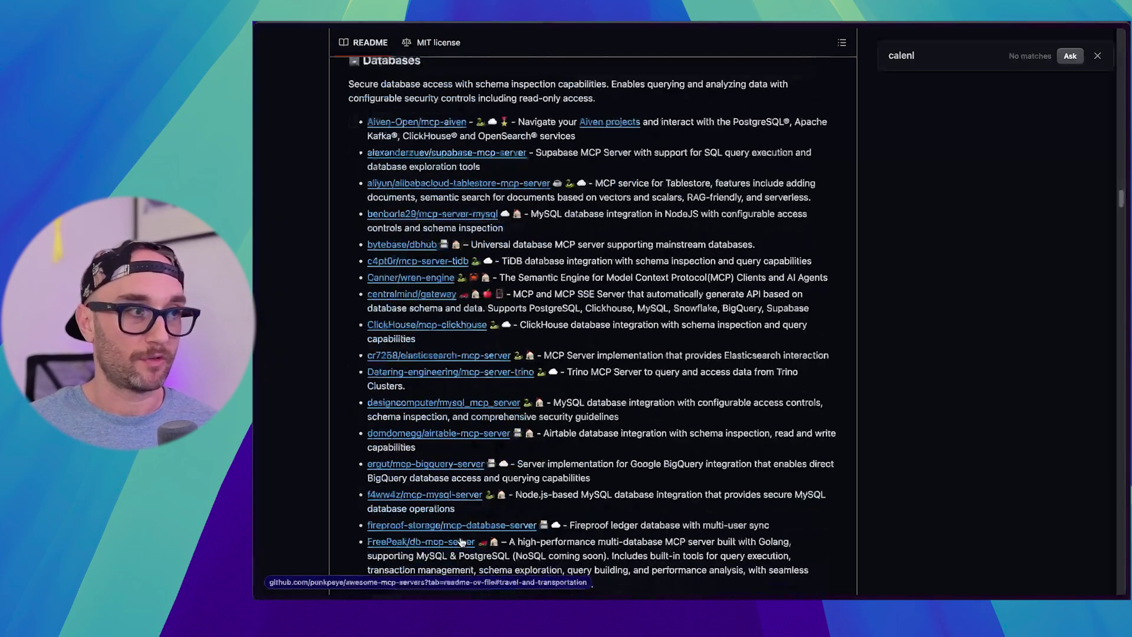
scroll(461, 535, "up", 3)
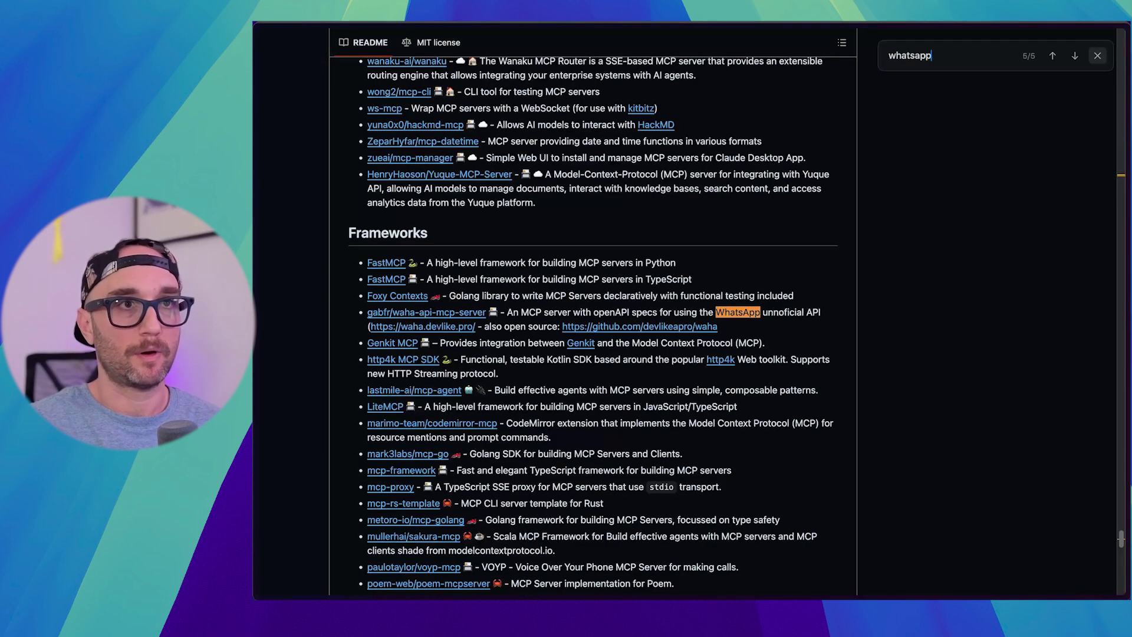
Step: Cycle through the five 'whatsapp' matches to the lharries whatsapp-mcp entries under Communication
key("Return")
key("Return")
key("Return")
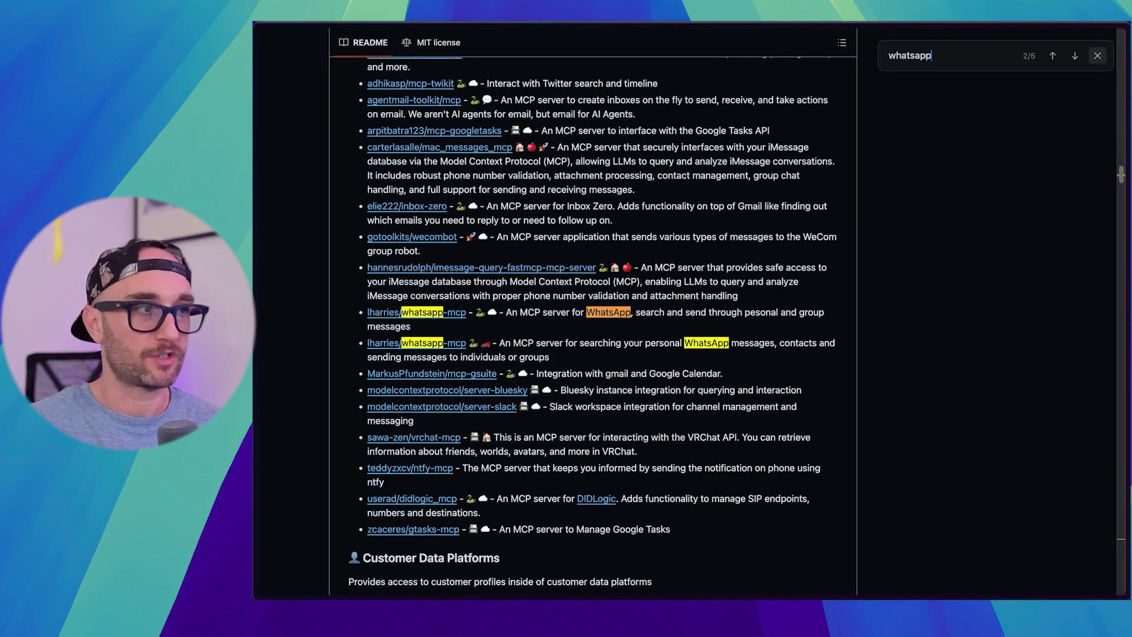
key("Return")
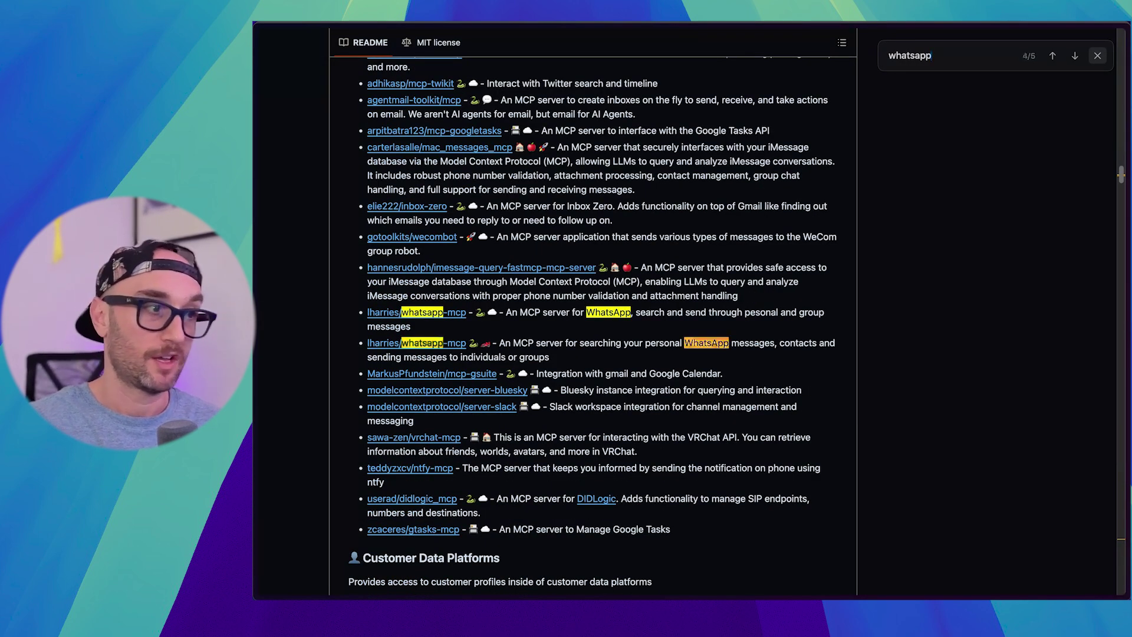
key("Return")
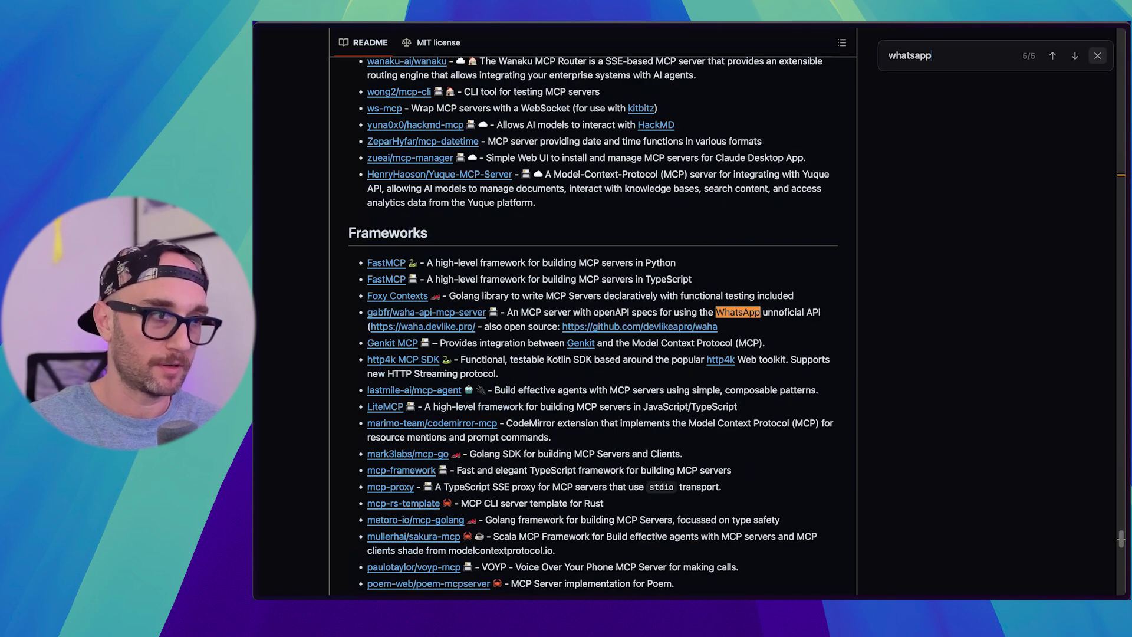
key("Return")
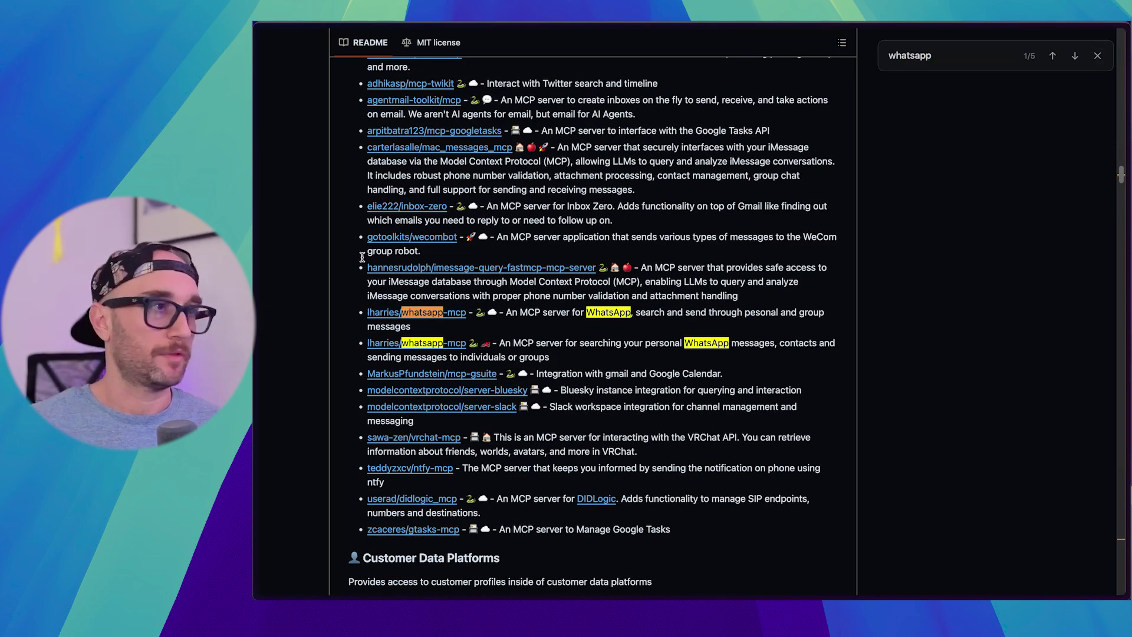
Step: View PulseMCP's Filesystem reference server details and its GitHub repository
left_click(297, 402)
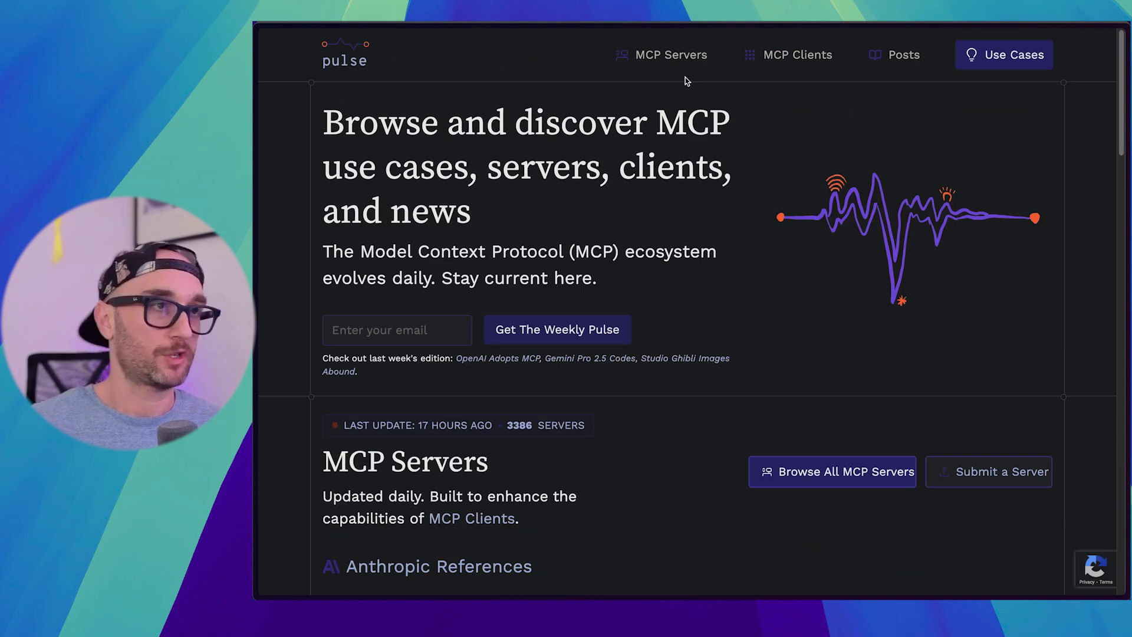
scroll(728, 503, "down", 5)
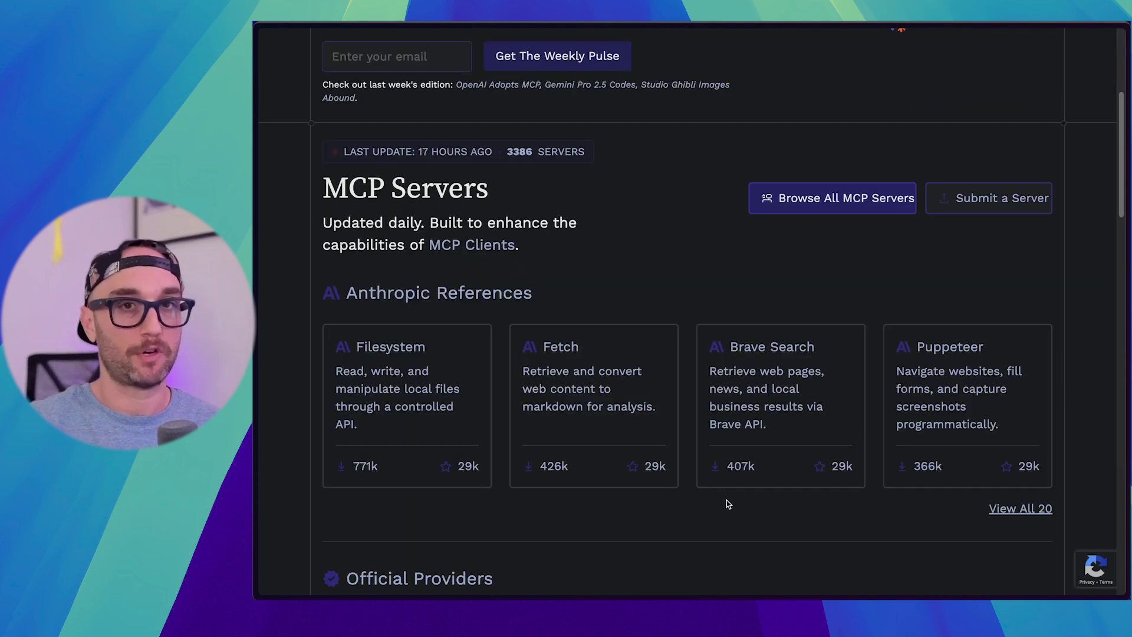
left_click(438, 372)
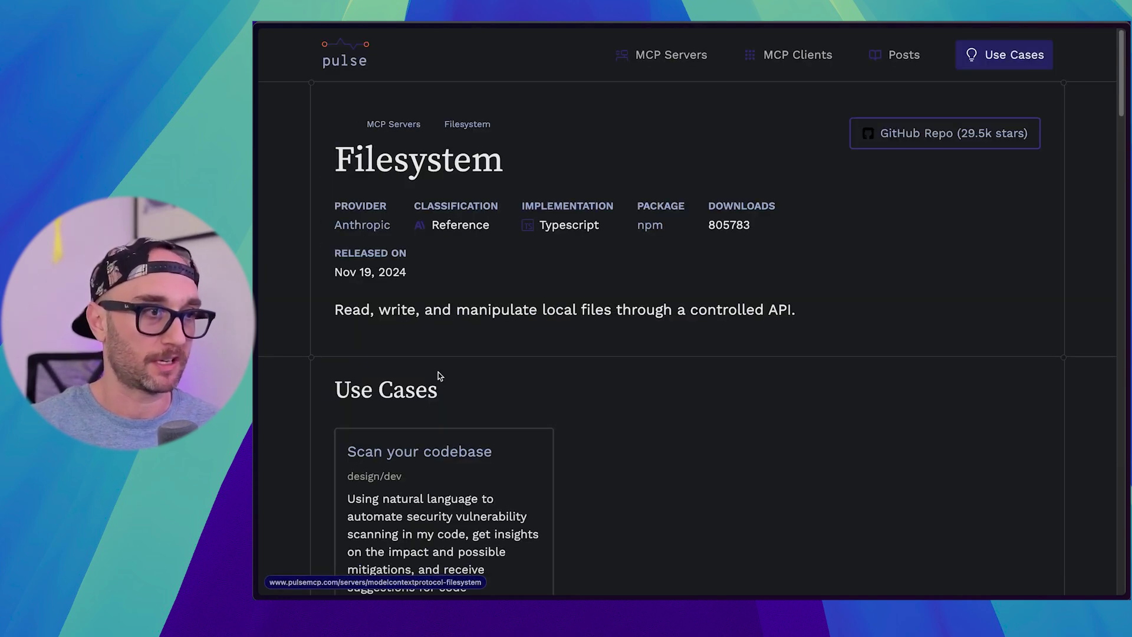
left_click(902, 140)
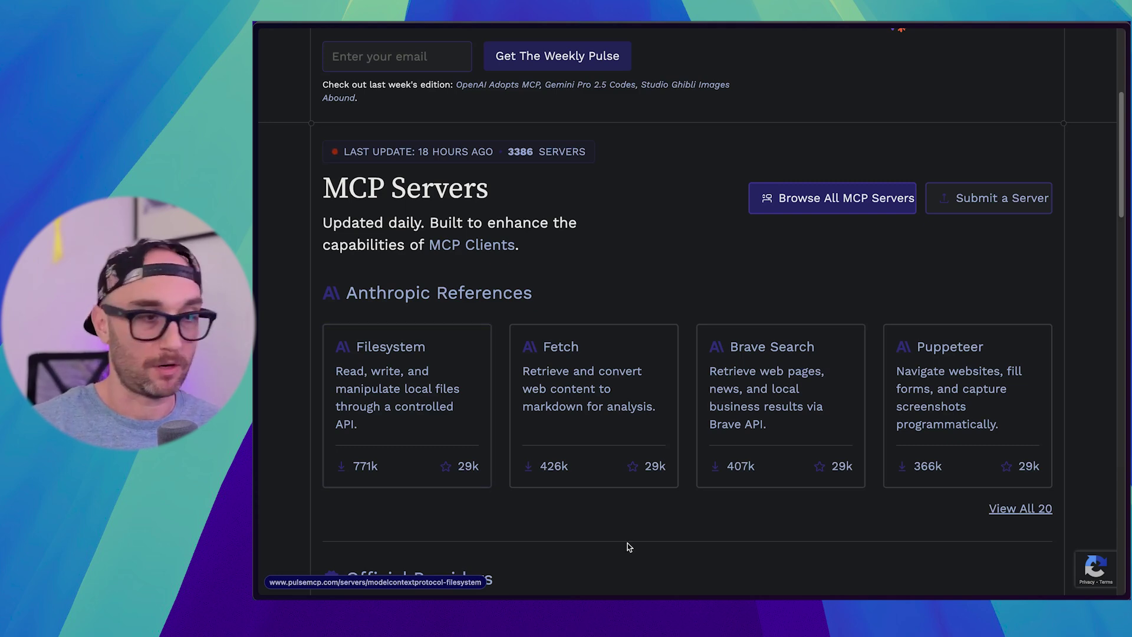
scroll(627, 543, "down", 6)
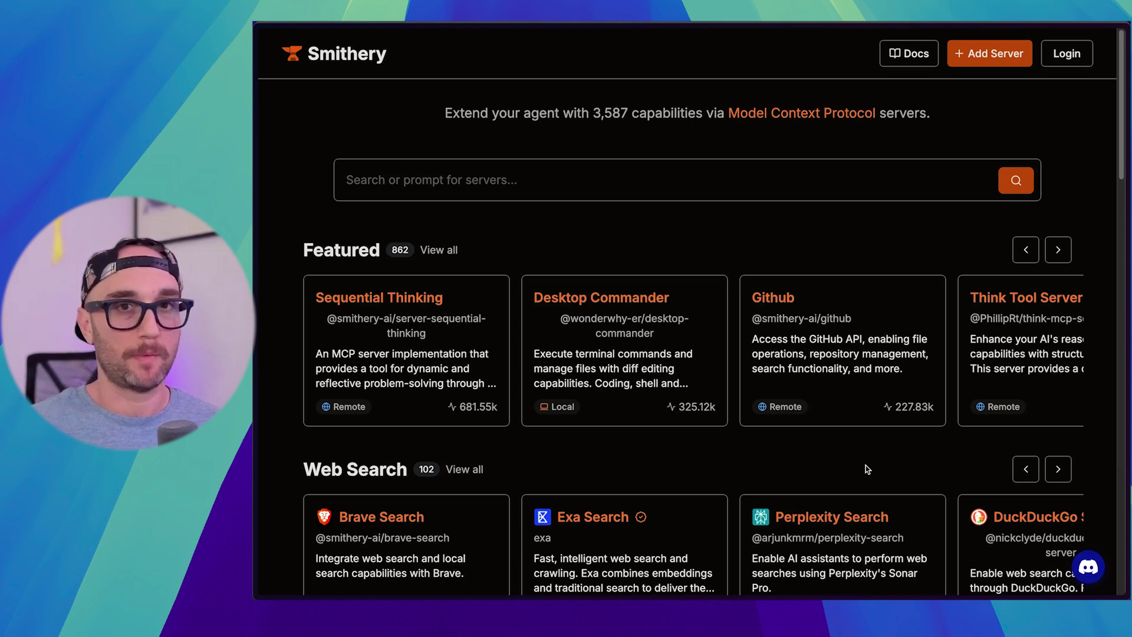
Step: Scroll Smithery's featured servers to see Github's 227.83k uses last month
scroll(825, 453, "down", 1)
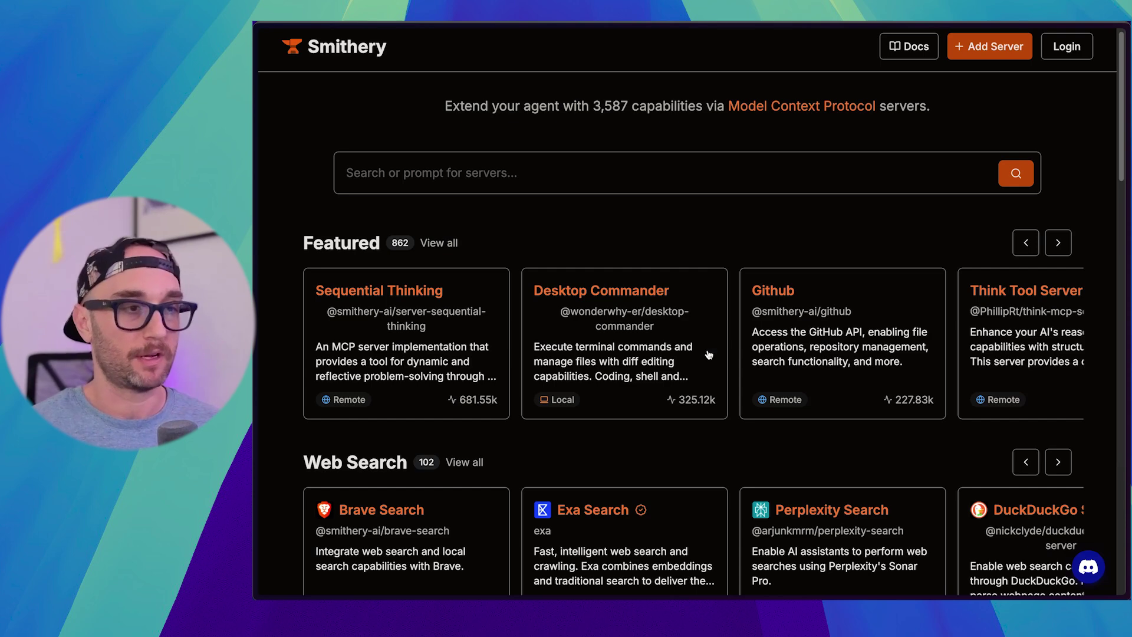
scroll(590, 336, "down", 3)
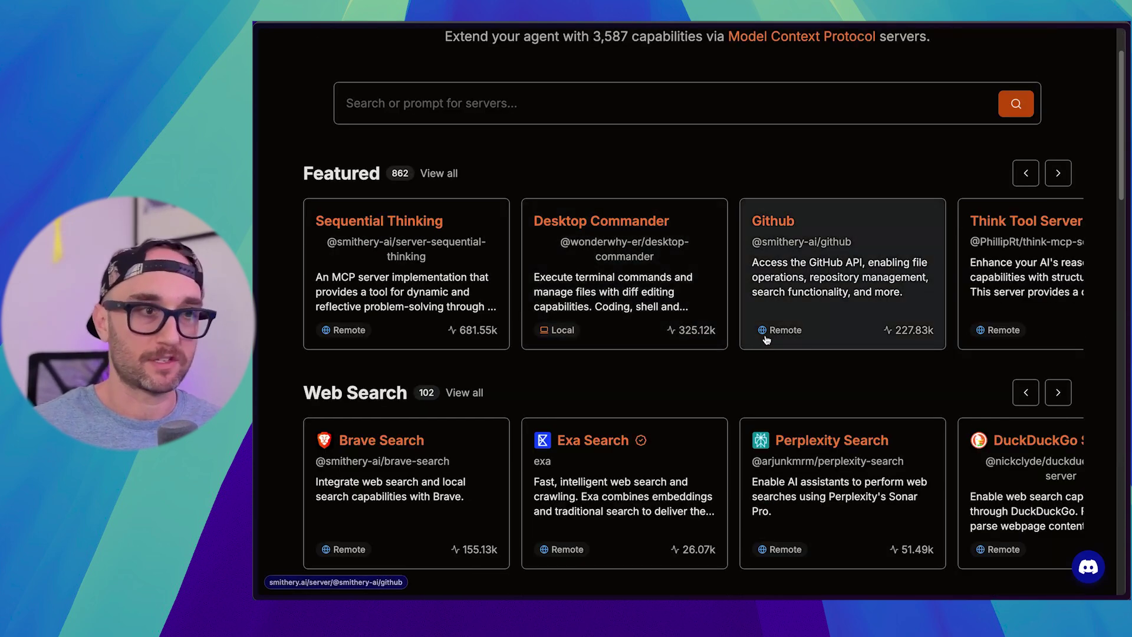
Step: Scroll Composio's MCP page down to the CRM category showing Salesforce, Zendesk and Apollo
mouse_move(904, 338)
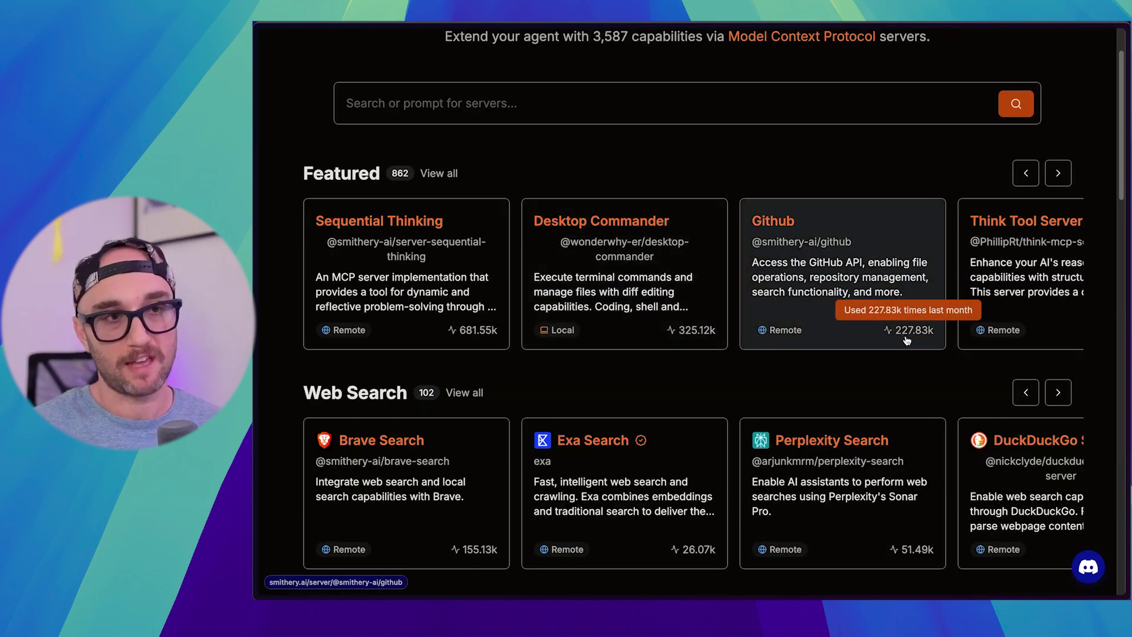
scroll(869, 403, "down", 1)
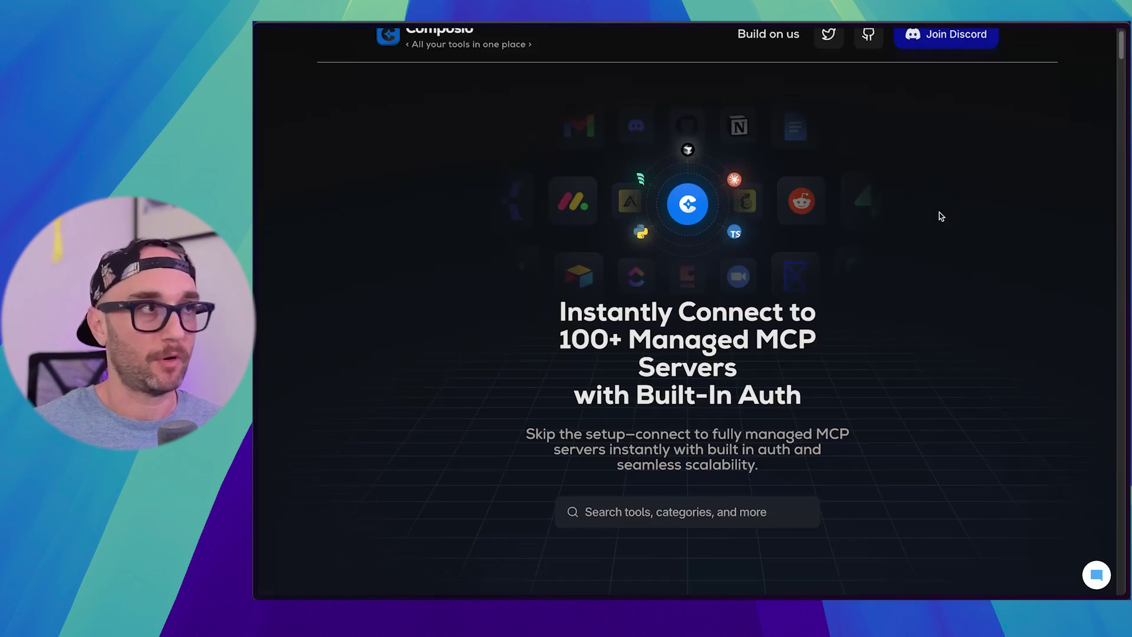
scroll(940, 216, "down", 3)
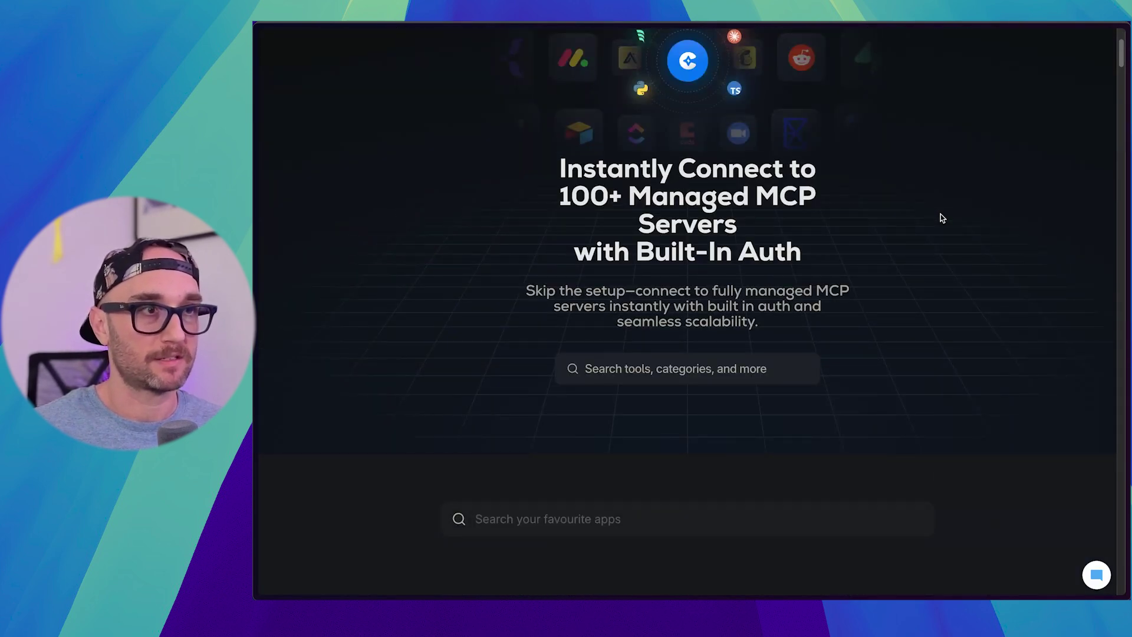
scroll(941, 217, "down", 18)
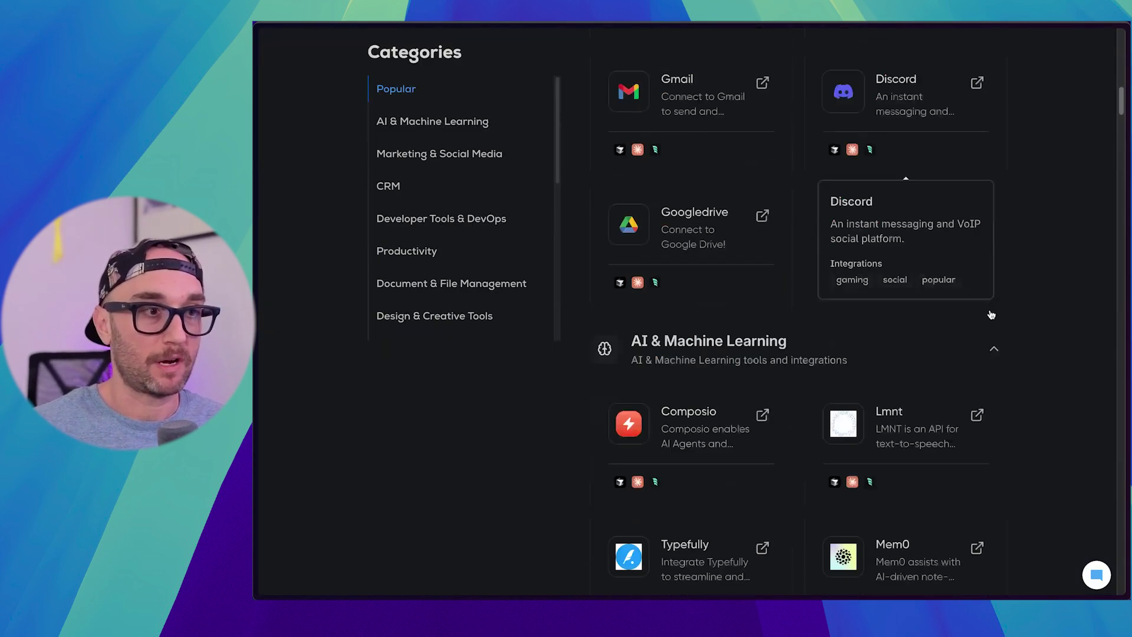
scroll(1003, 310, "down", 7)
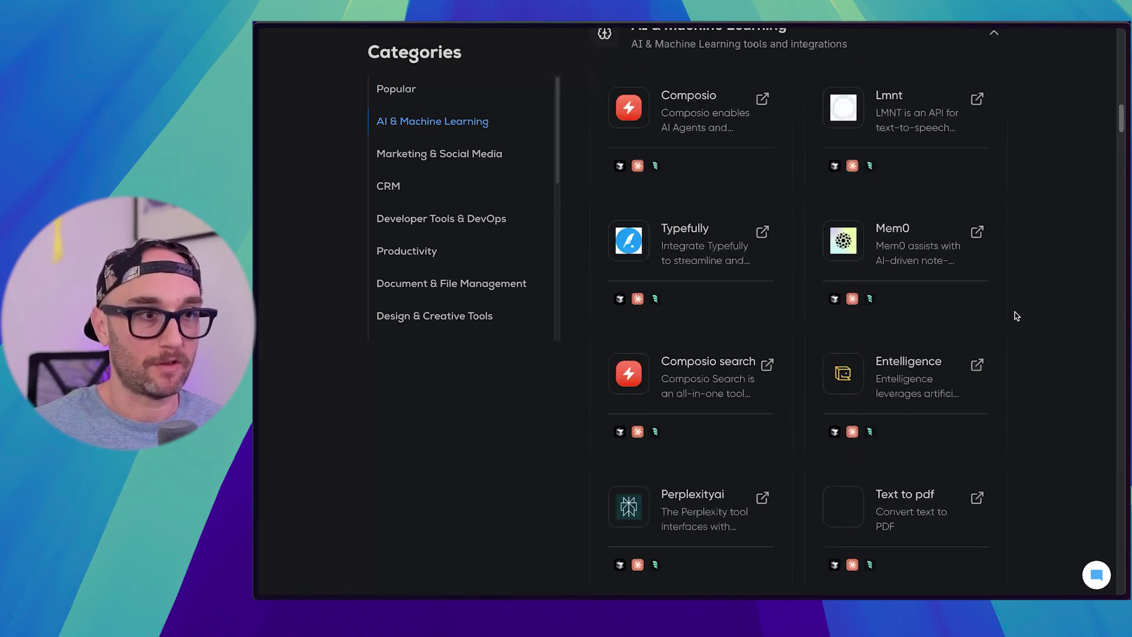
scroll(1014, 312, "down", 20)
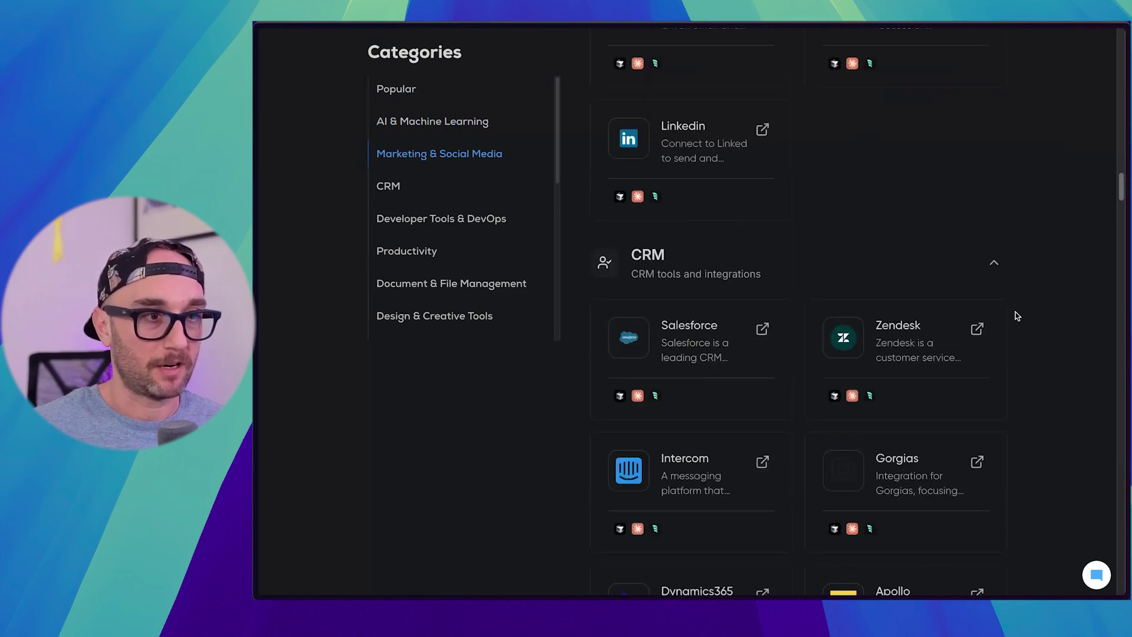
scroll(1015, 316, "down", 4)
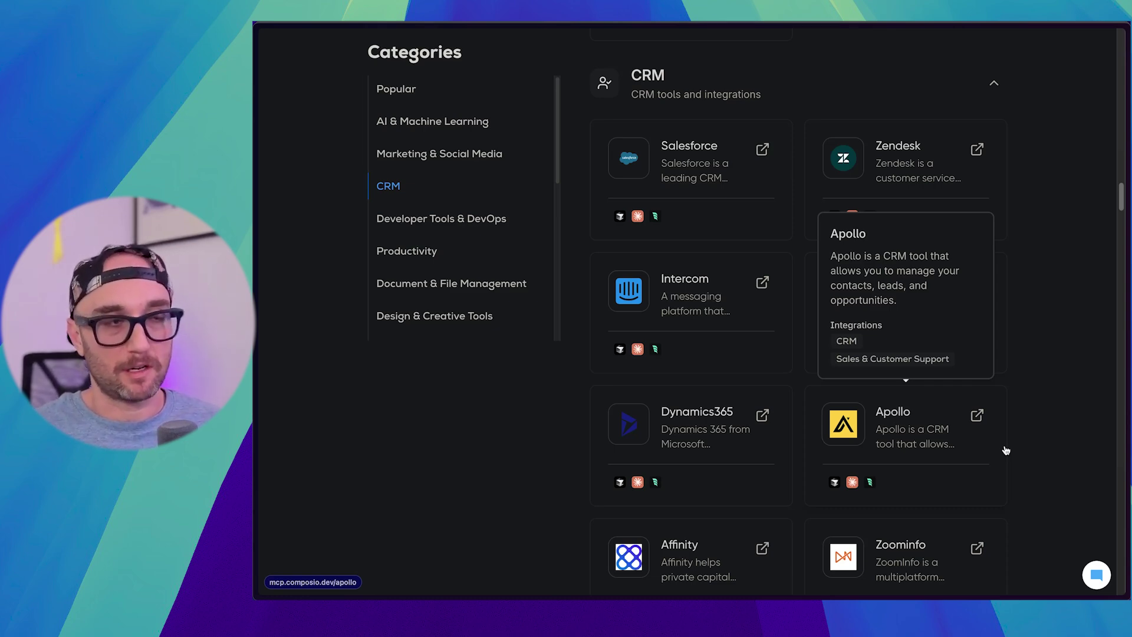
Step: Bring up Glama's 3,102-server directory and read a grade badge's security, license and quality tooltip
key("ctrl+Tab")
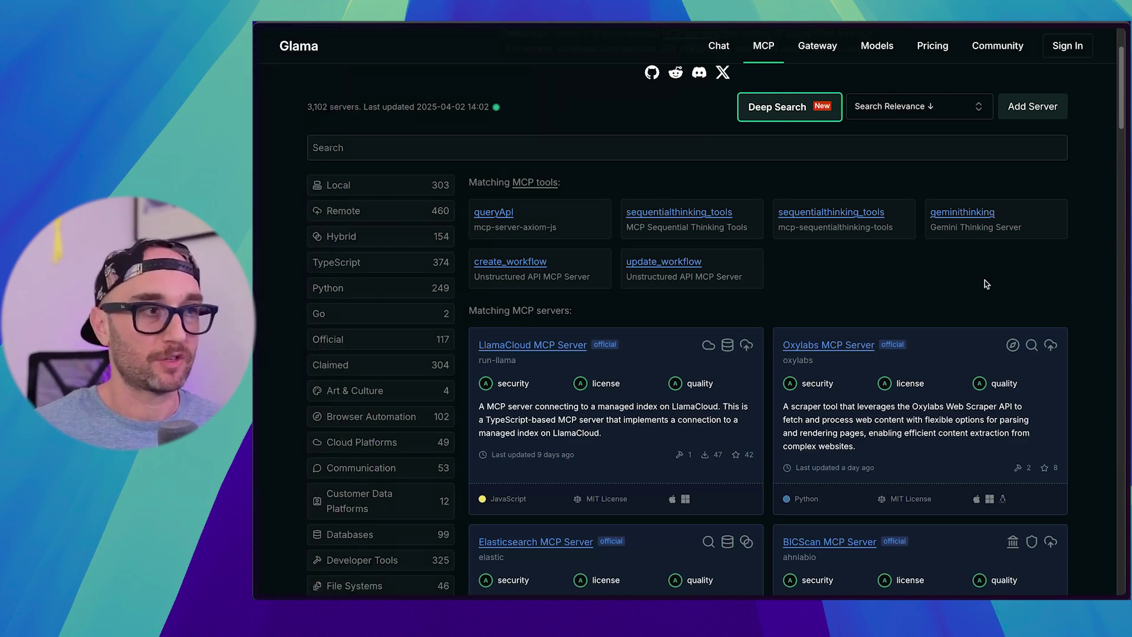
scroll(985, 284, "down", 1)
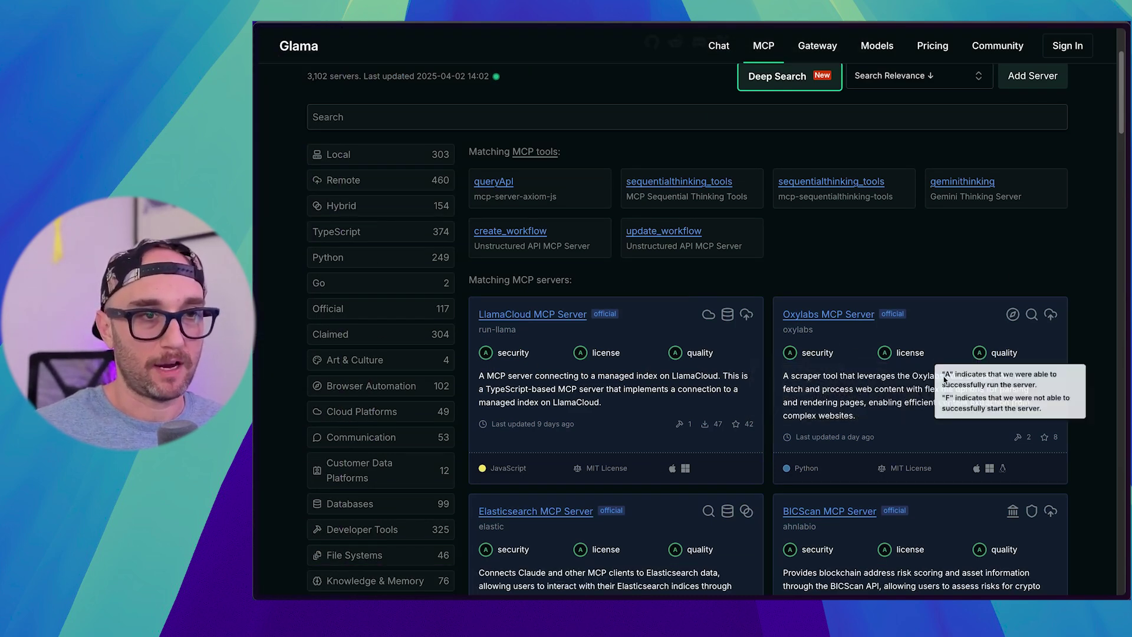
mouse_move(508, 349)
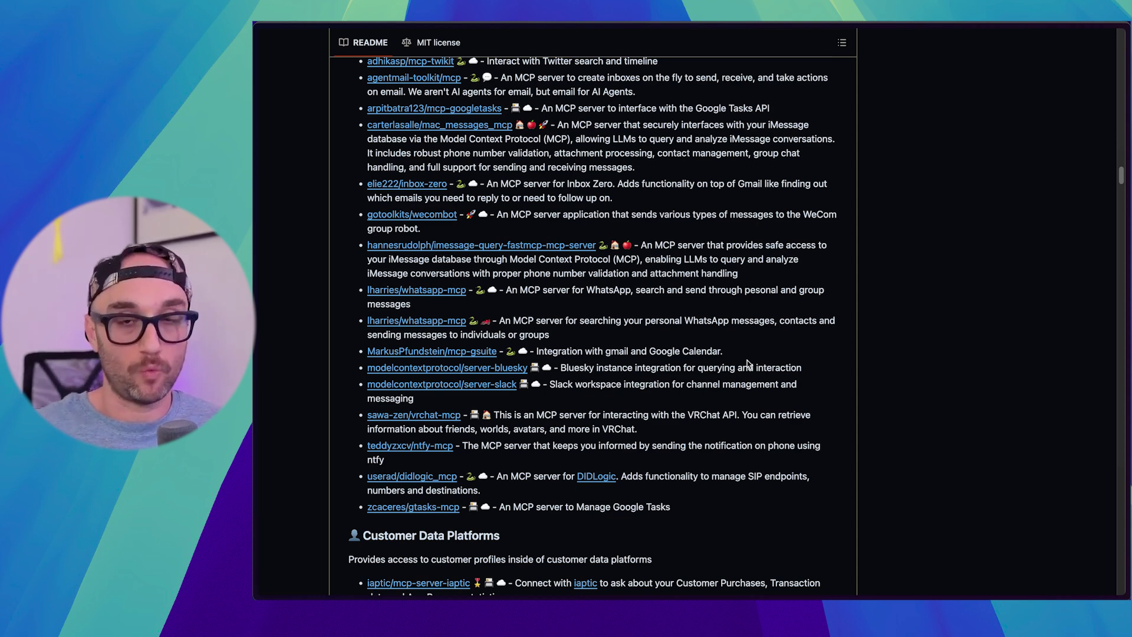
Step: Scroll to Knowledge & Memory and open the graphlit-mcp-server repository
scroll(747, 359, "down", 20)
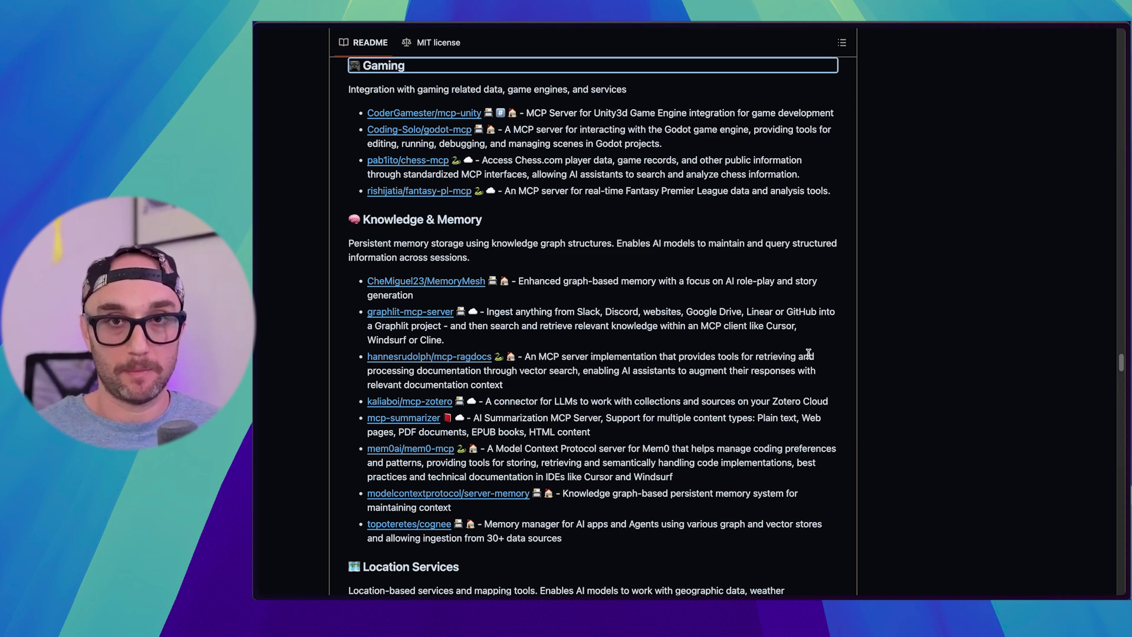
left_click(422, 316)
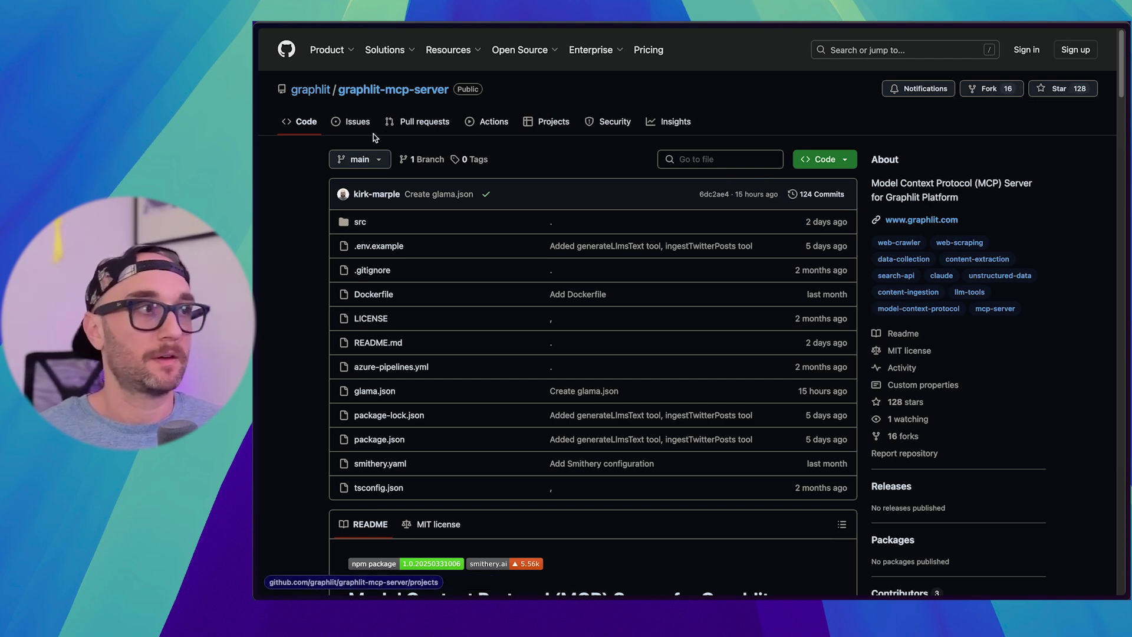
left_click(415, 121)
left_click(306, 123)
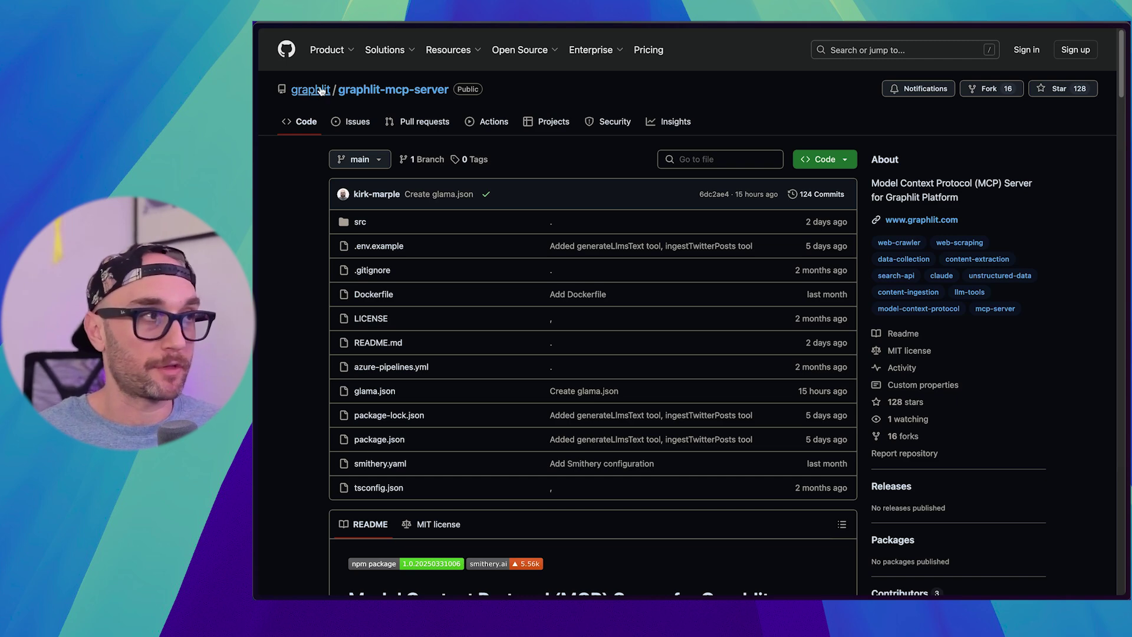
left_click(320, 93)
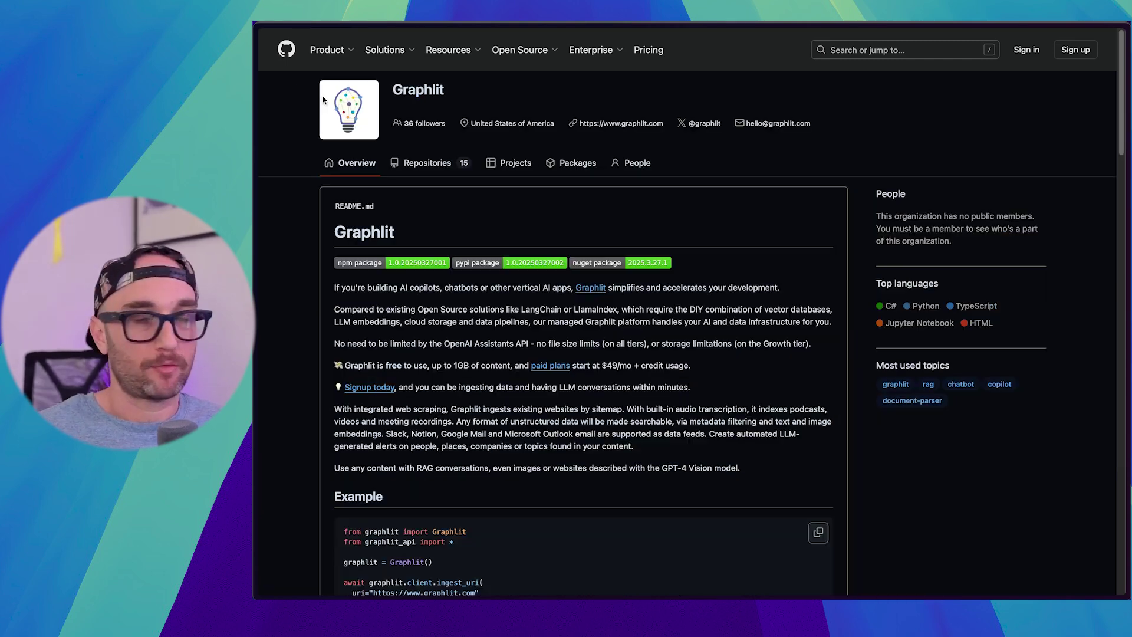
mouse_move(257, 25)
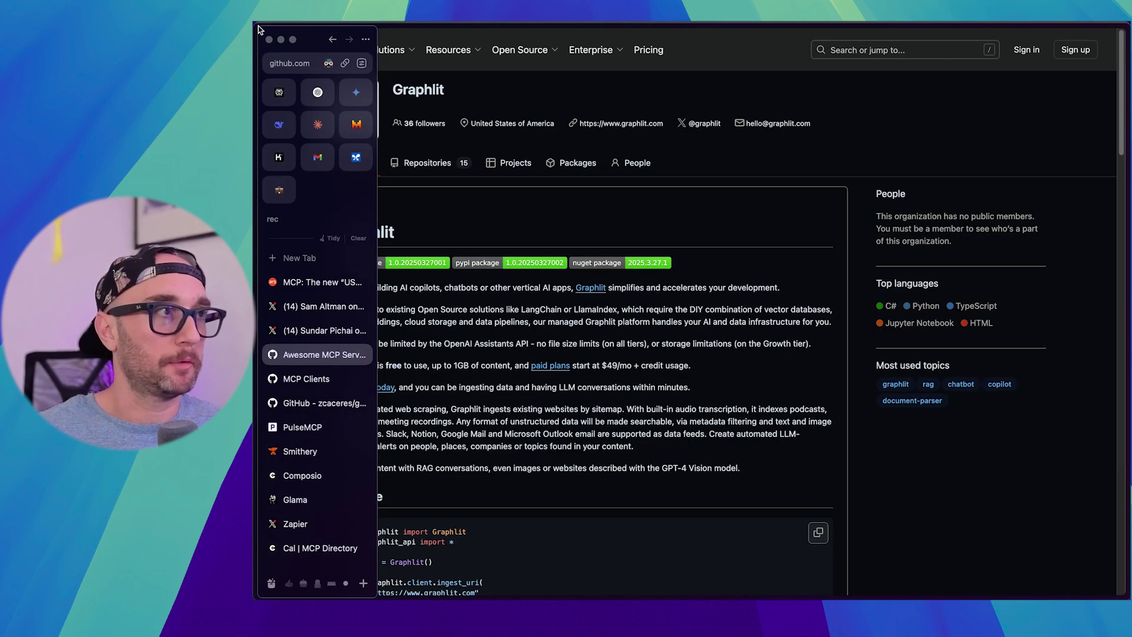
left_click(331, 40)
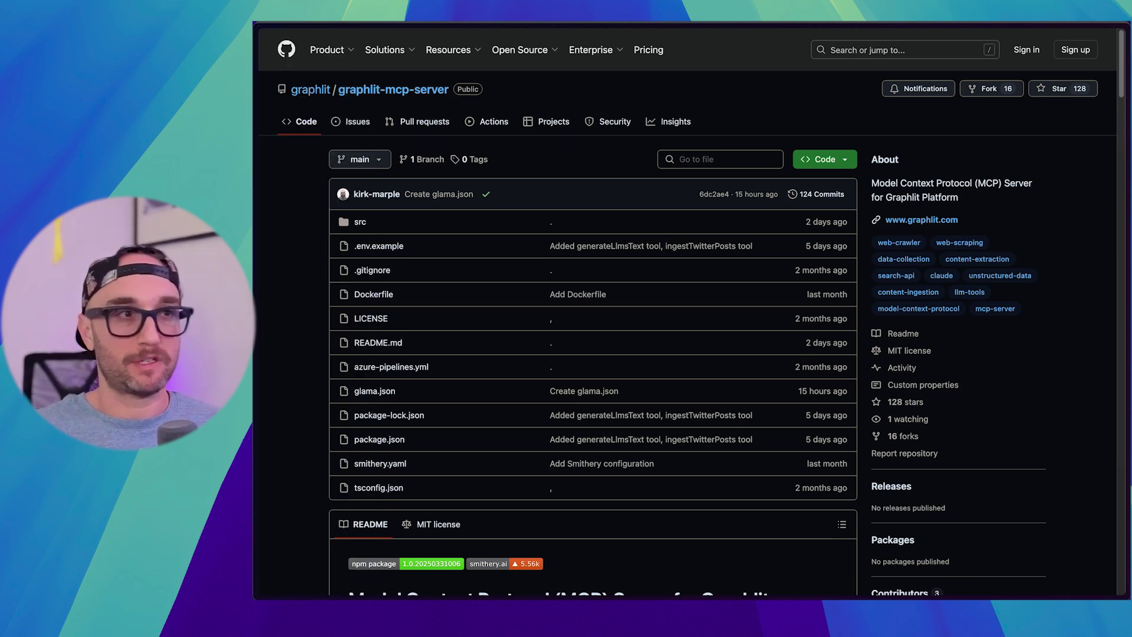
Step: Show the clone options, then return to the apple-mcp repository page in the browser
left_click(824, 159)
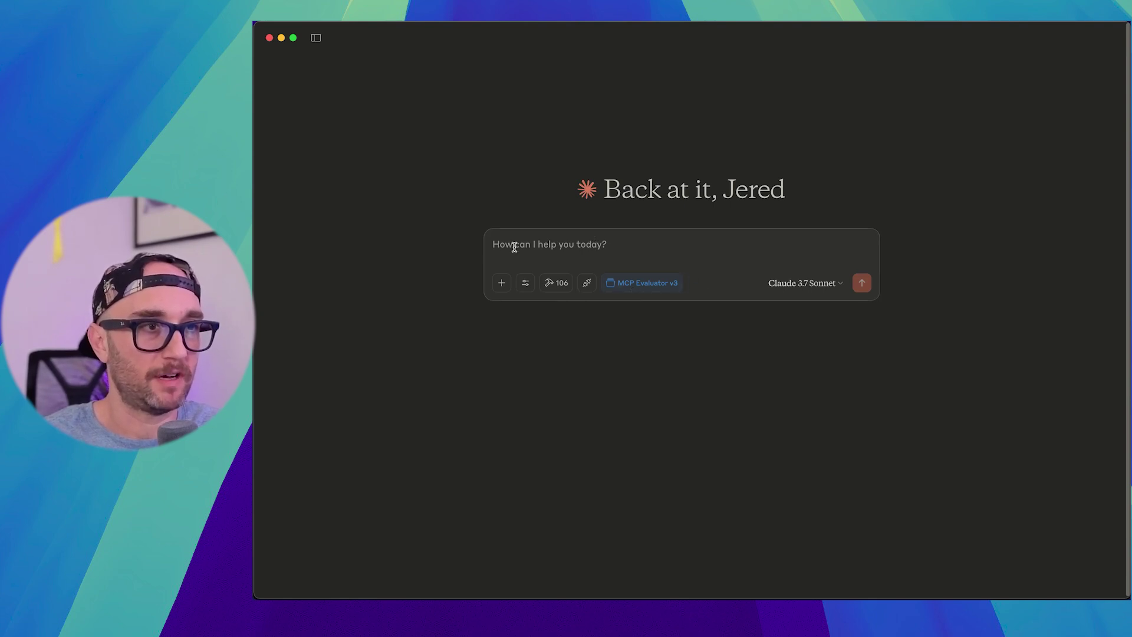
left_click(670, 596)
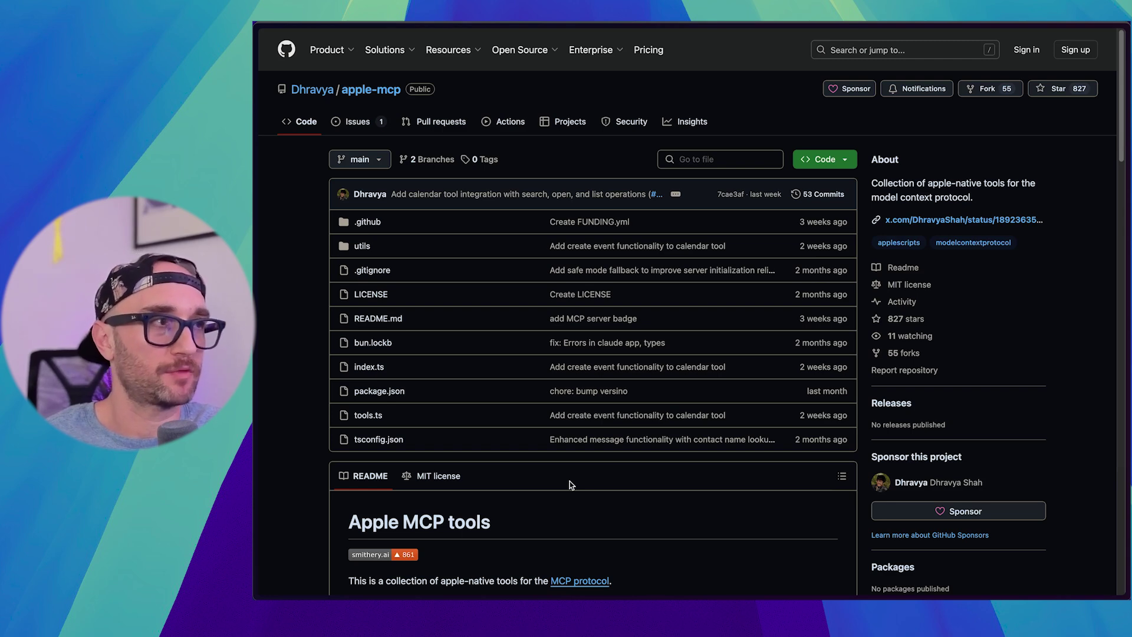
scroll(531, 367, "down", 3)
scroll(531, 368, "down", 7)
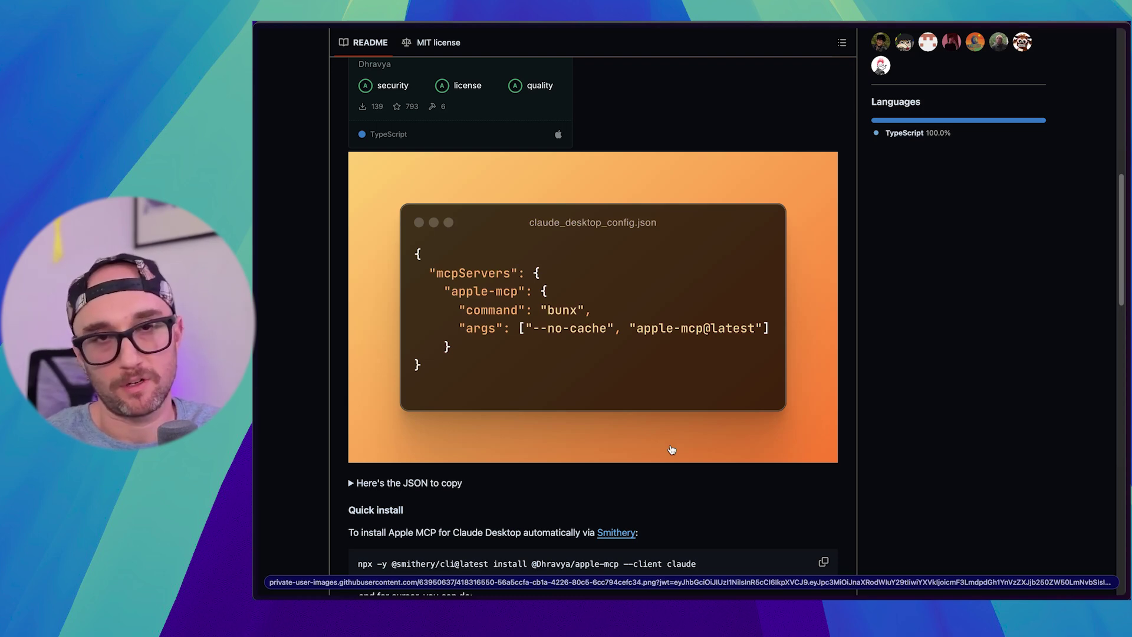
scroll(671, 449, "down", 5)
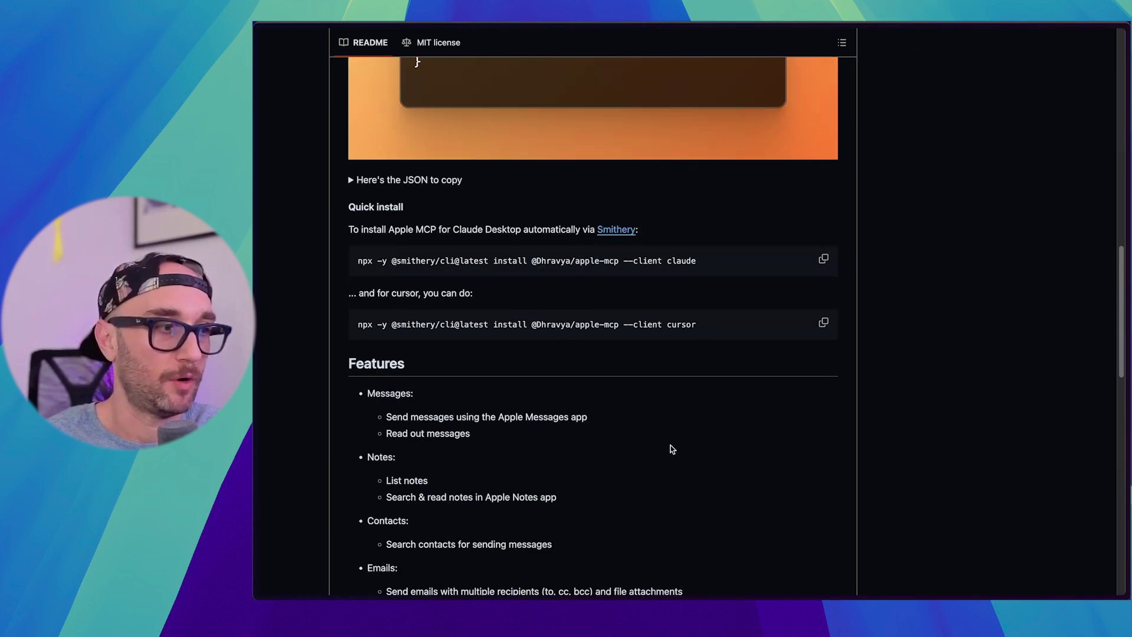
scroll(670, 450, "down", 1)
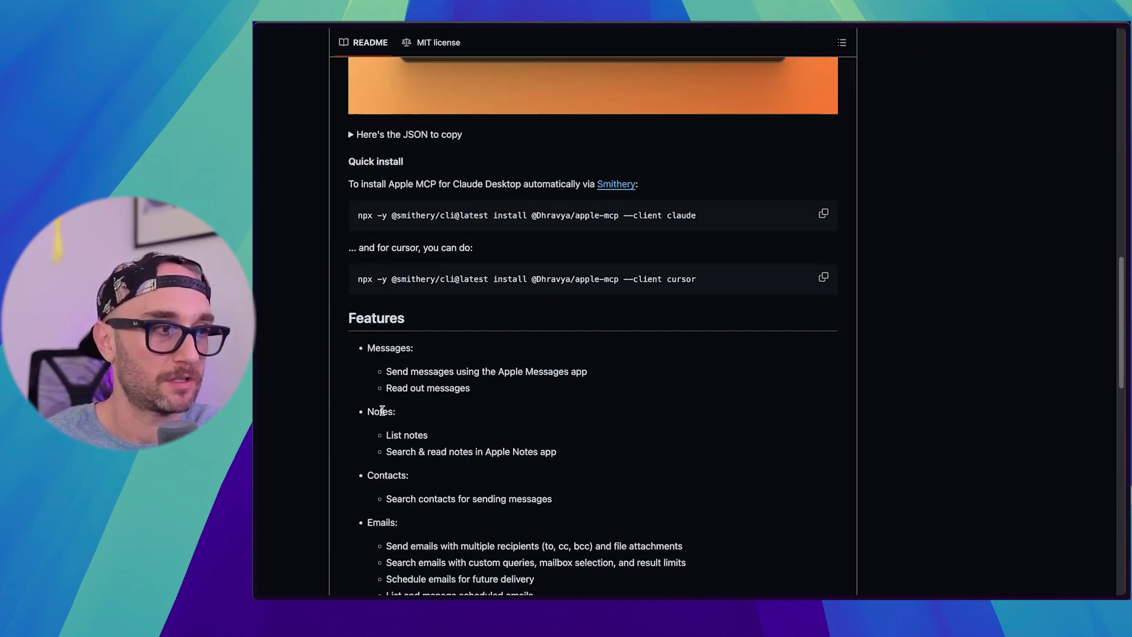
scroll(382, 411, "down", 1)
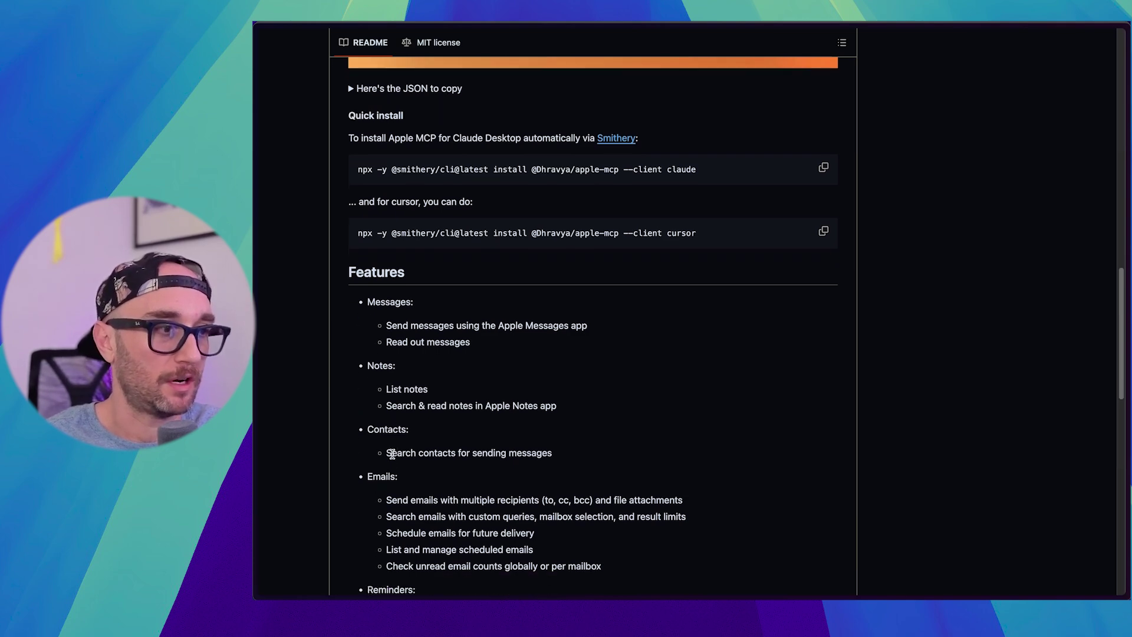
scroll(393, 466, "down", 4)
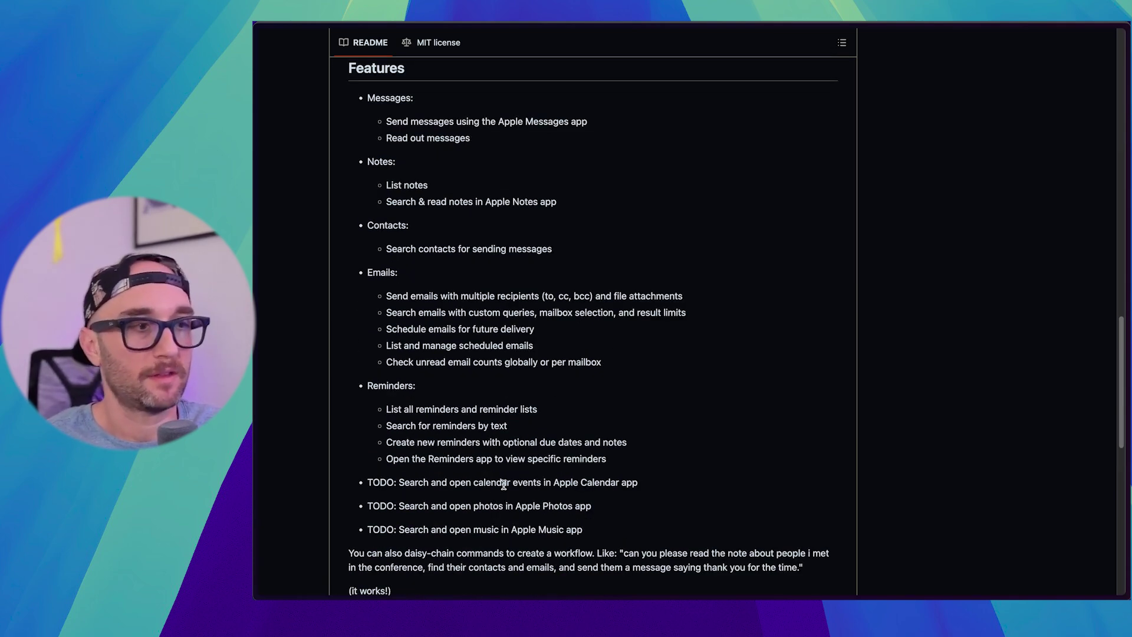
scroll(645, 514, "down", 1)
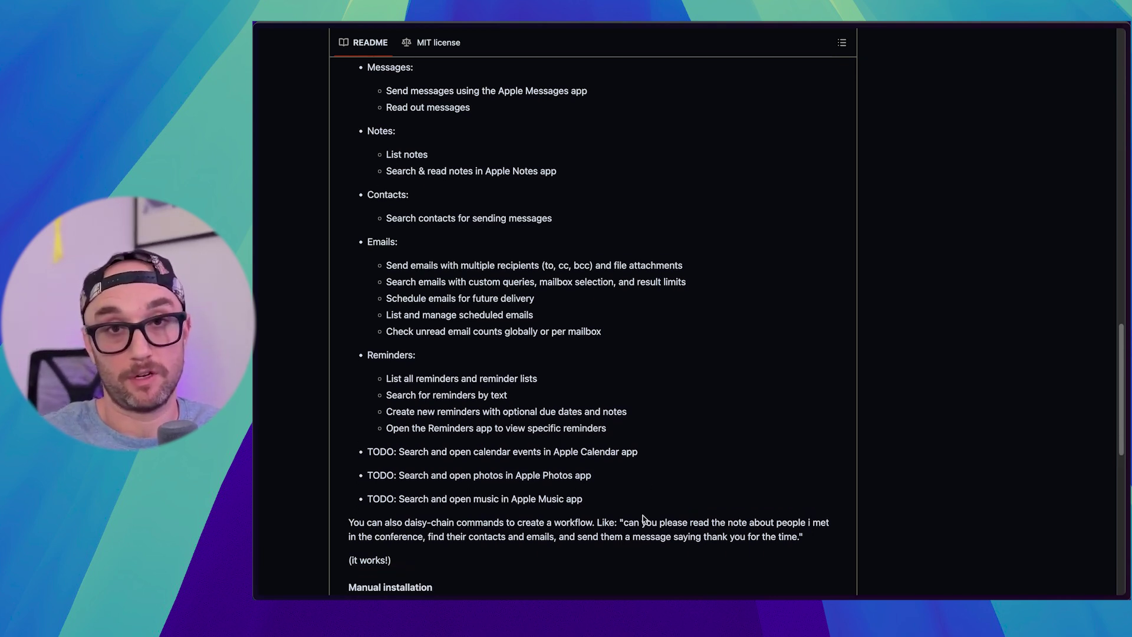
scroll(643, 515, "up", 20)
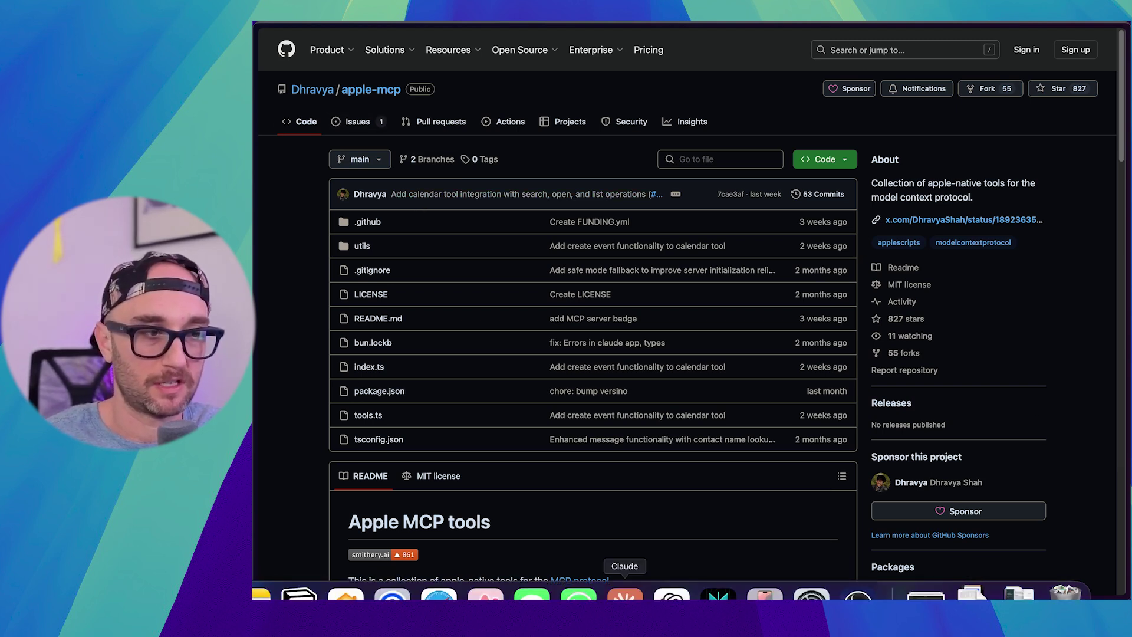
Step: Send the apple-mcp repo URL to the MCP Evaluator v3 chat, allowing filesystem and GitHub tools
left_click(625, 595)
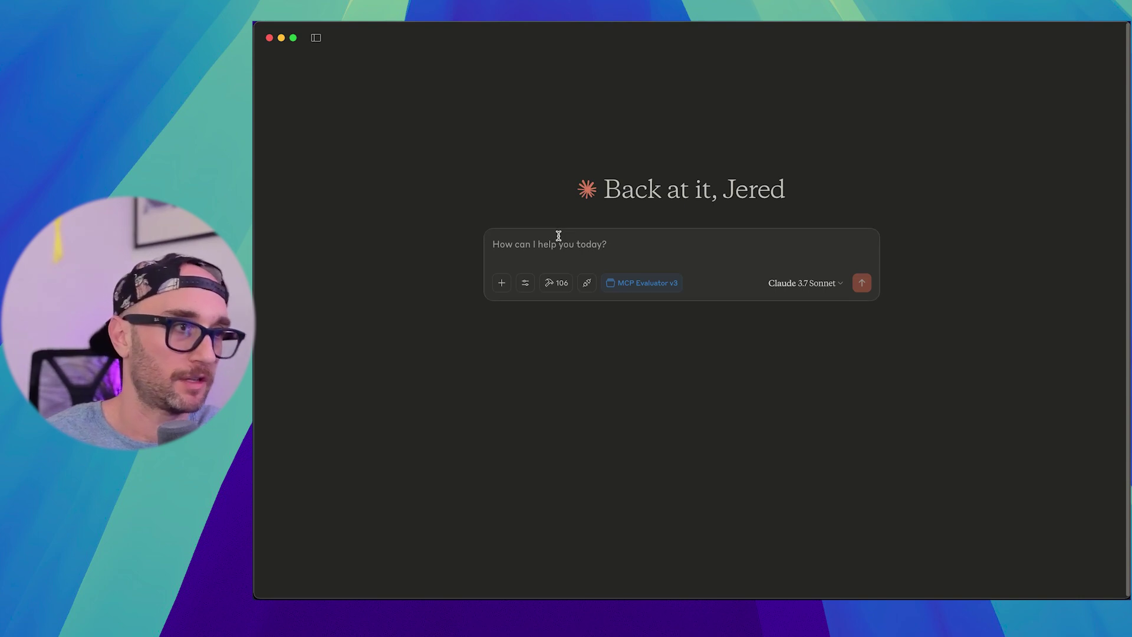
type("https://github.com/Dhravya/apple-mcp")
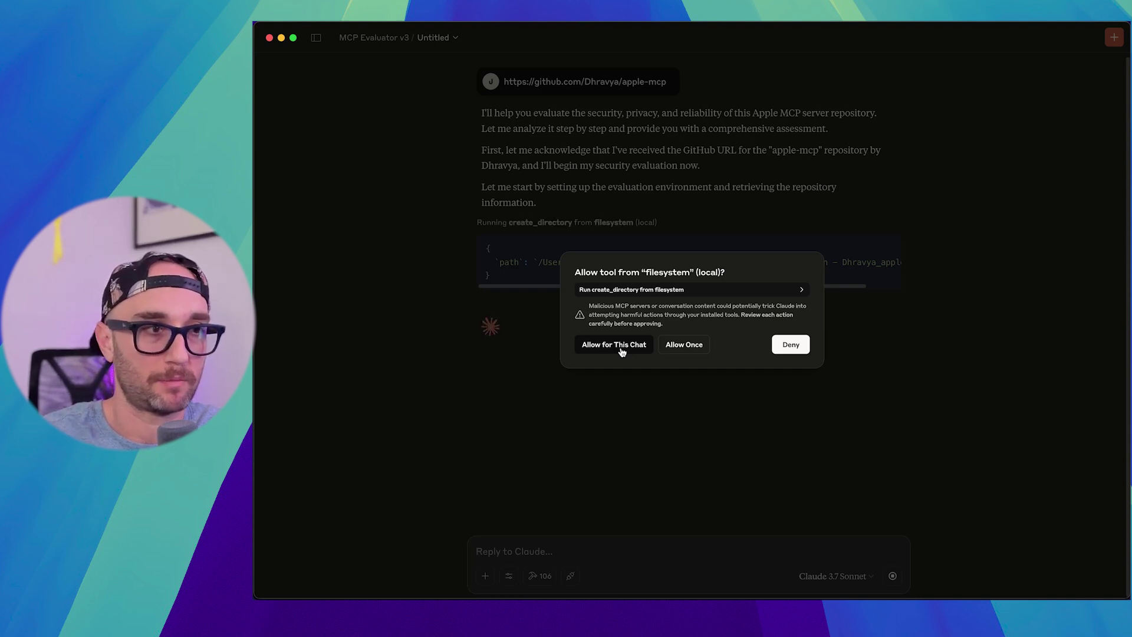
left_click(620, 350)
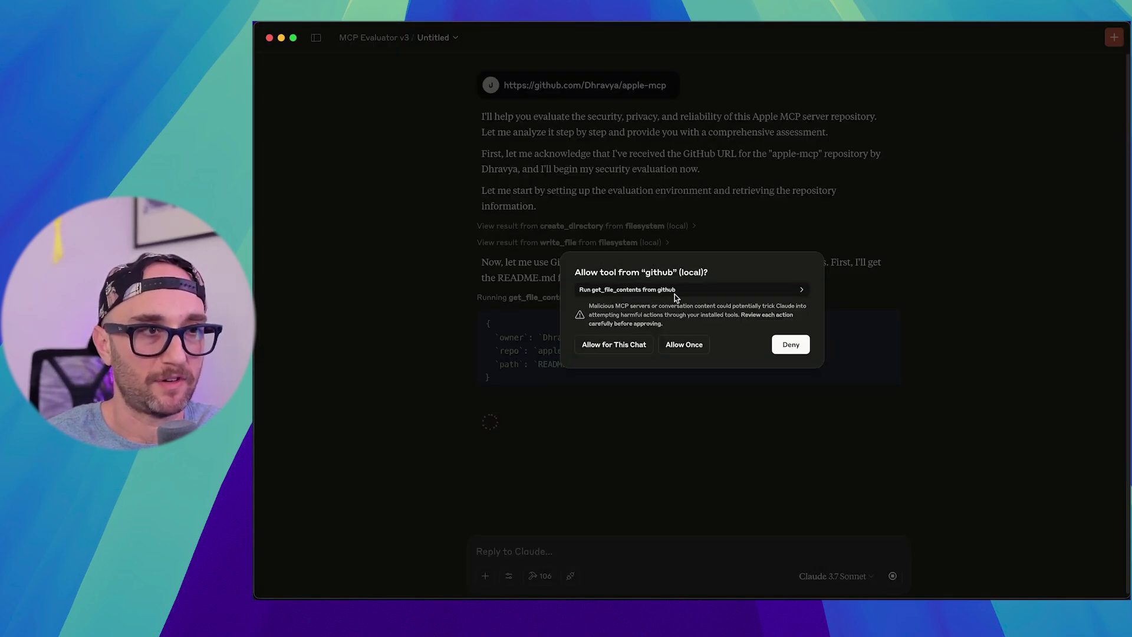
left_click(614, 345)
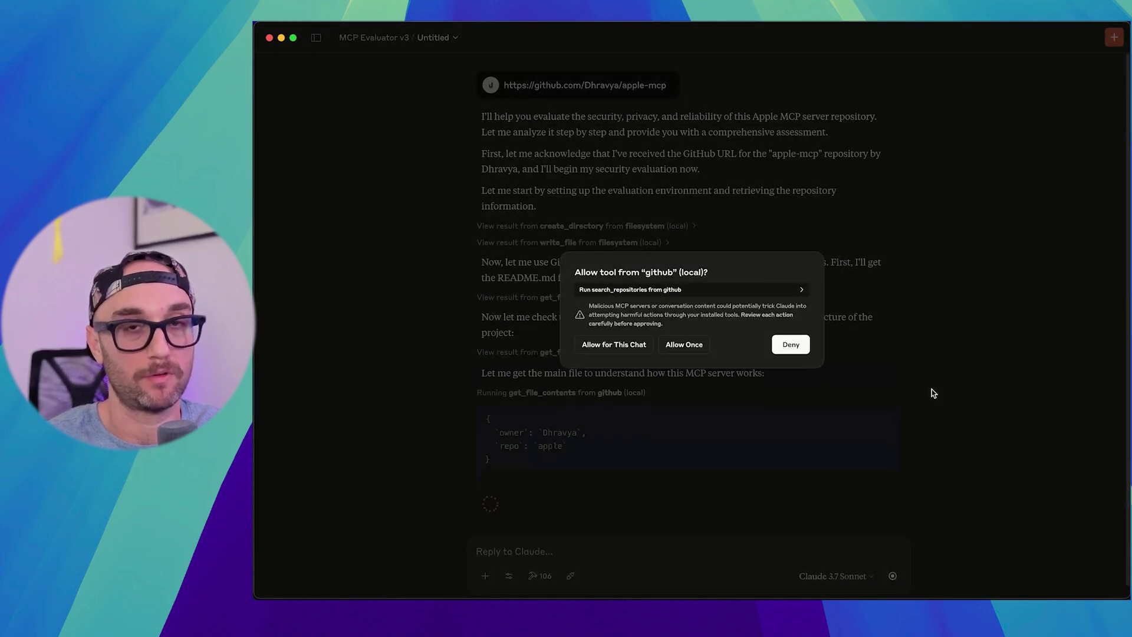
left_click(625, 346)
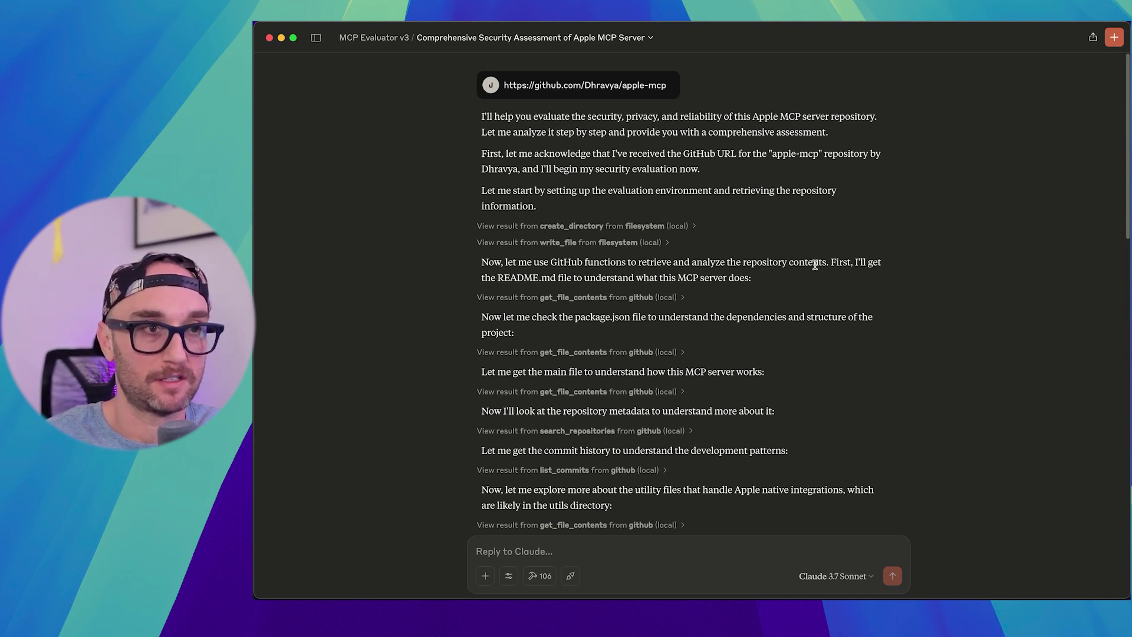
scroll(816, 265, "down", 1)
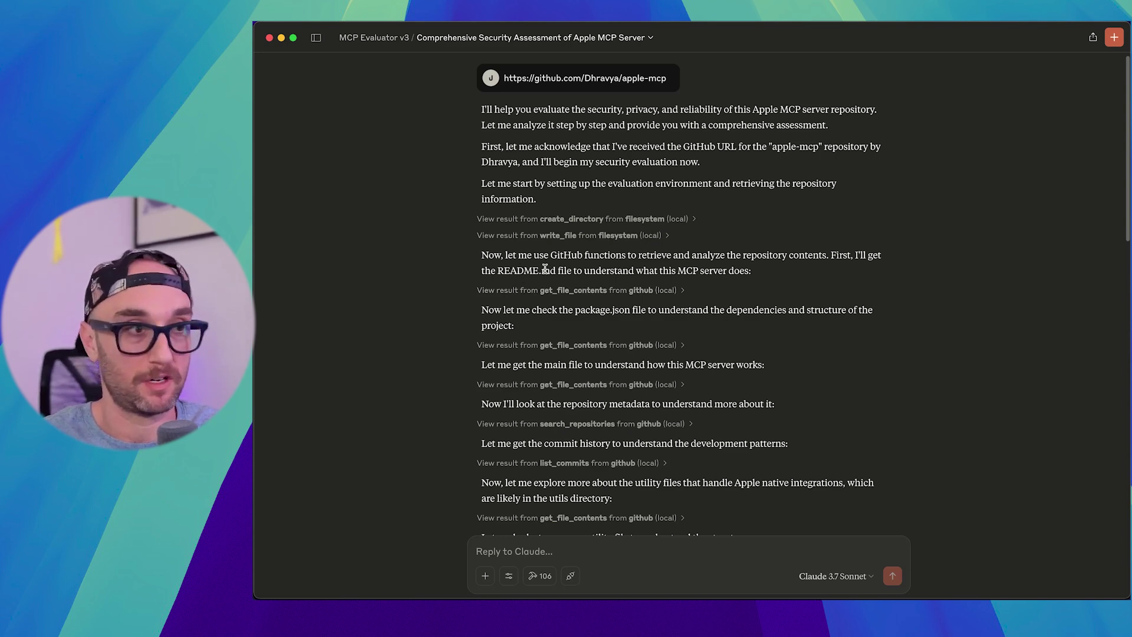
scroll(468, 337, "down", 2)
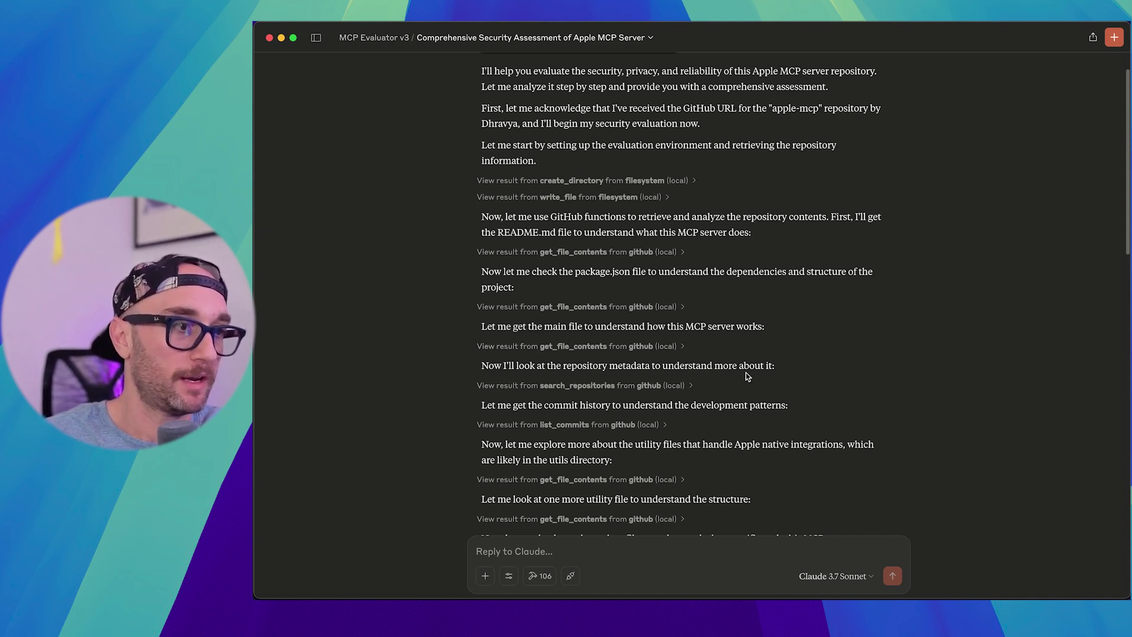
scroll(743, 377, "down", 2)
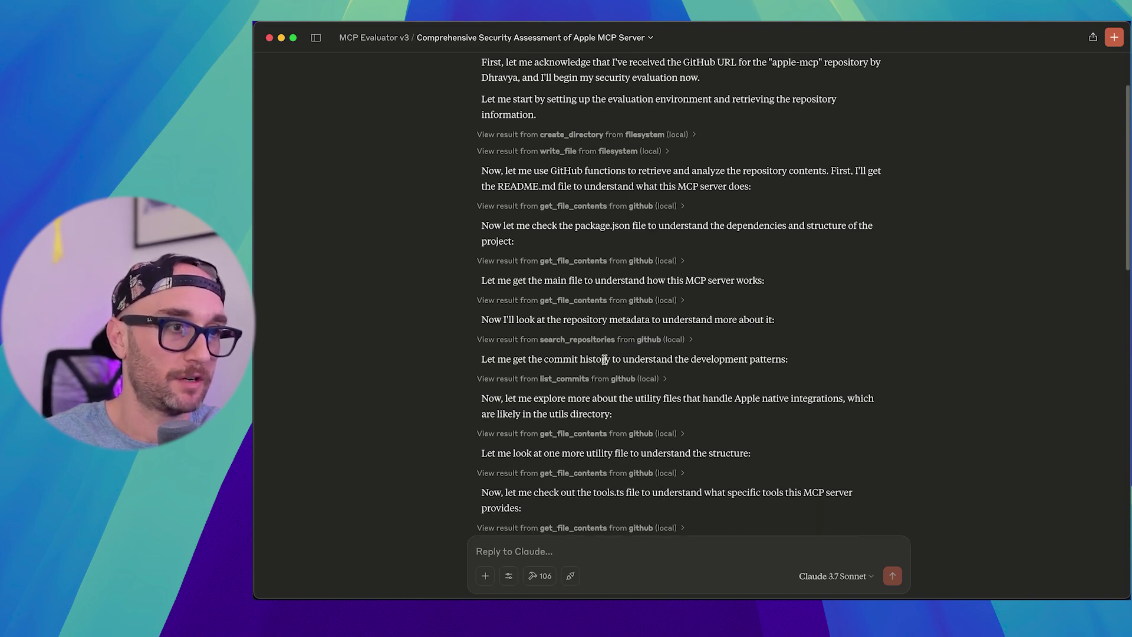
scroll(567, 438, "down", 9)
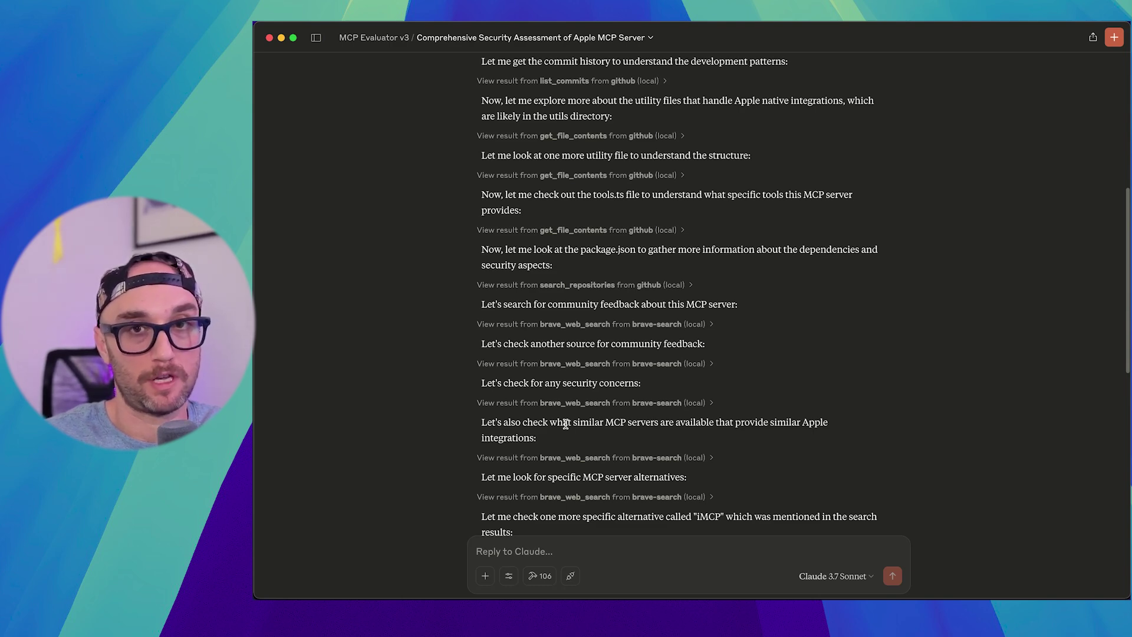
scroll(566, 436, "down", 4)
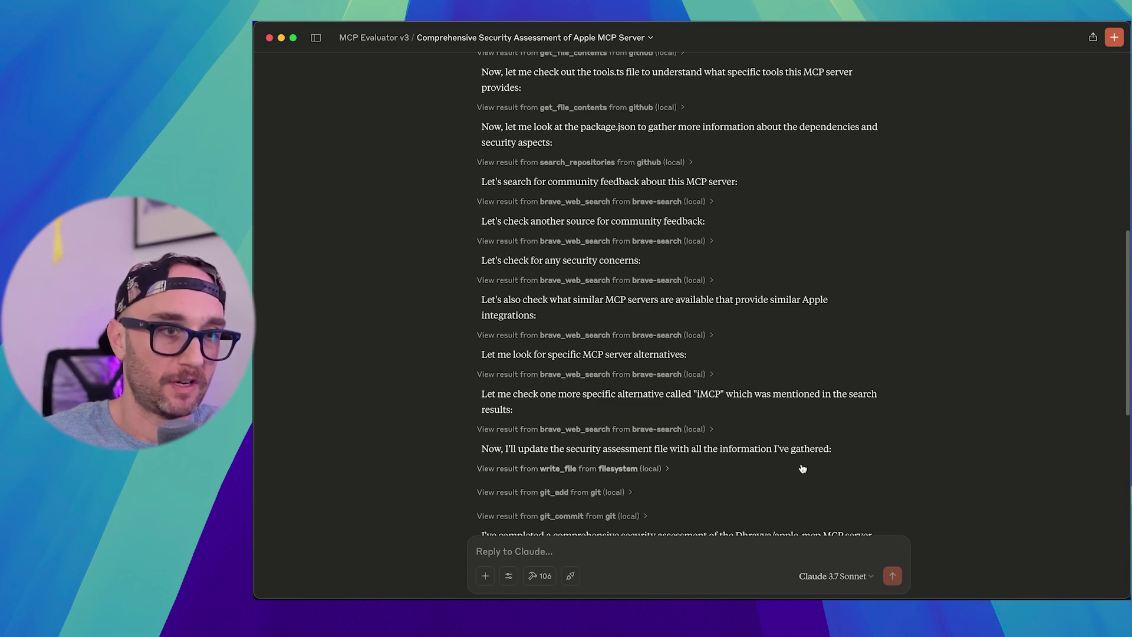
scroll(802, 469, "down", 1)
scroll(802, 469, "down", 10)
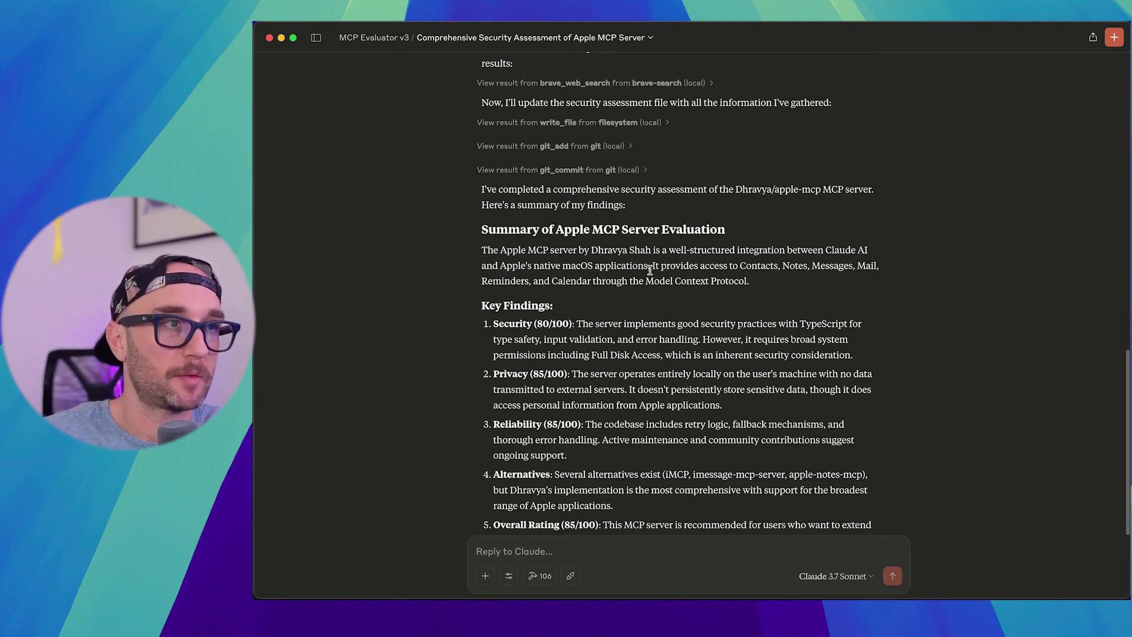
scroll(648, 245, "down", 2)
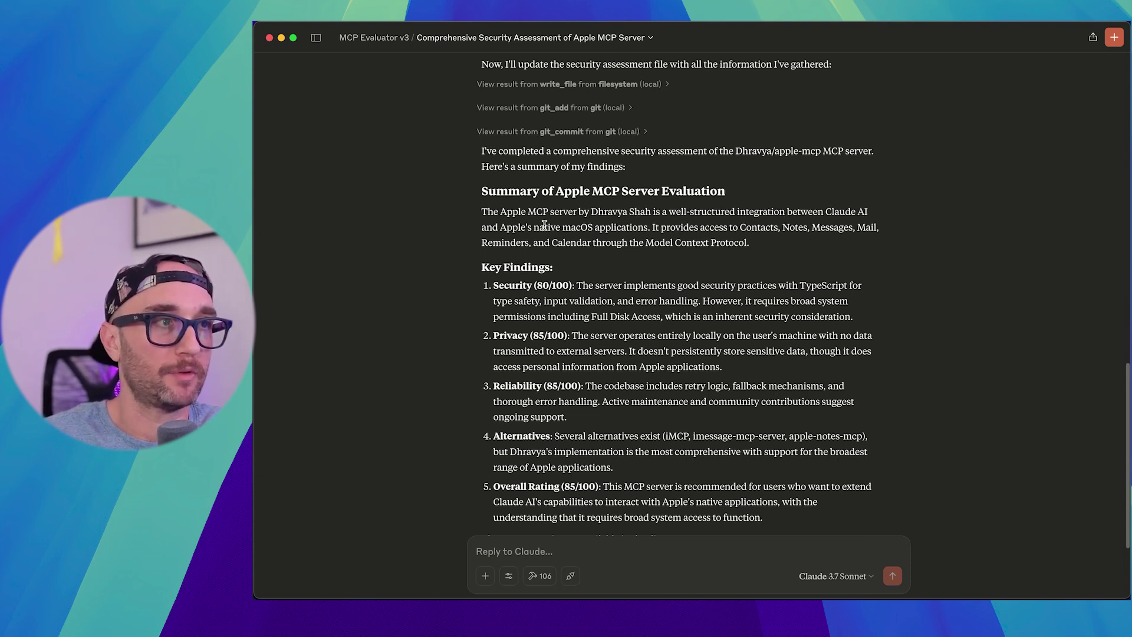
left_click_drag(573, 227, 647, 228)
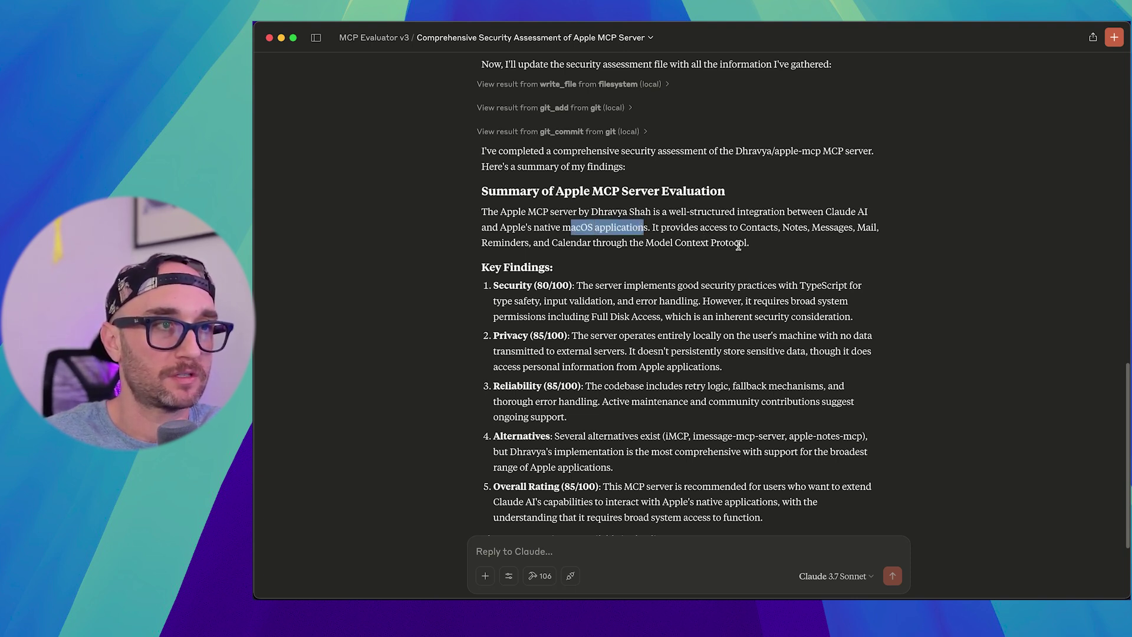
left_click(529, 297)
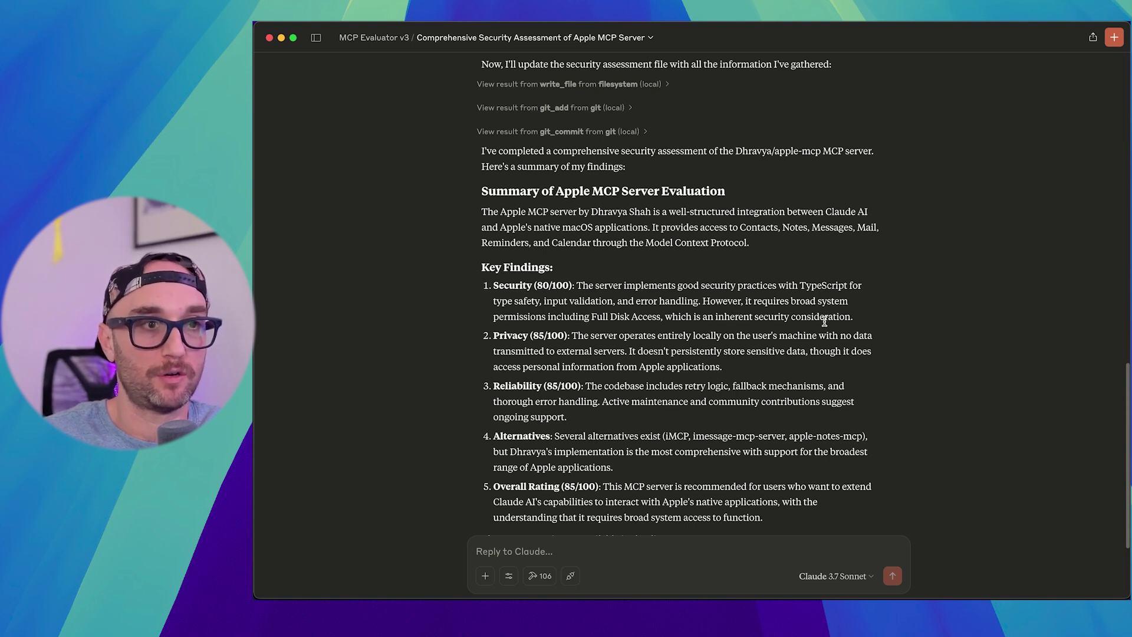
scroll(825, 321, "down", 1)
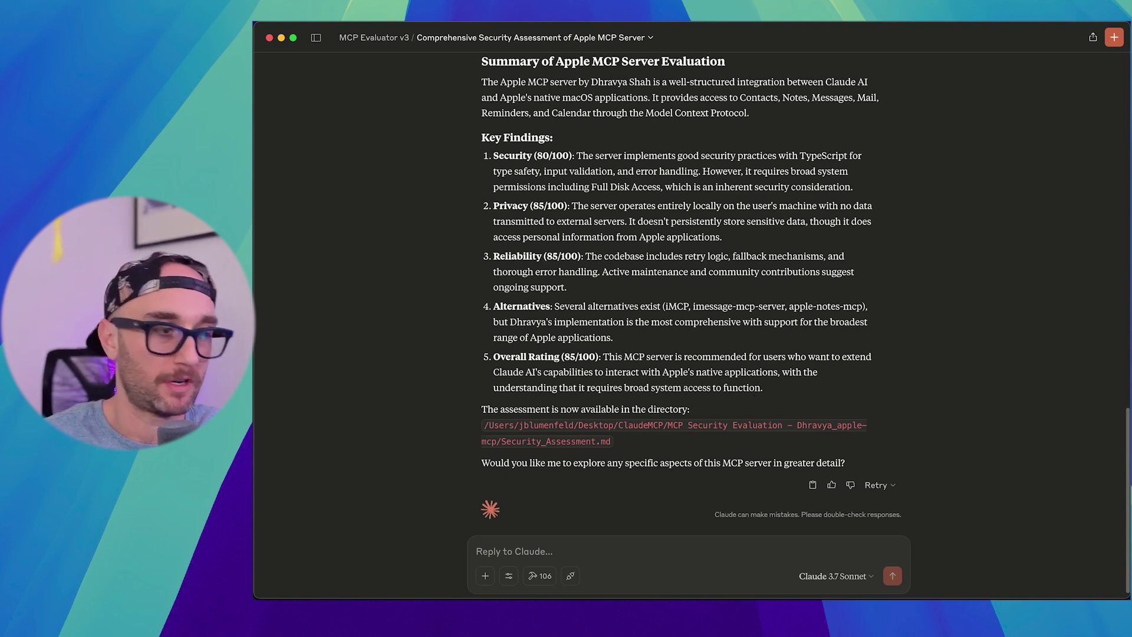
Step: Locate the 18 KB Security_Assessment.md in the evaluation folder via Finder
left_click(340, 595)
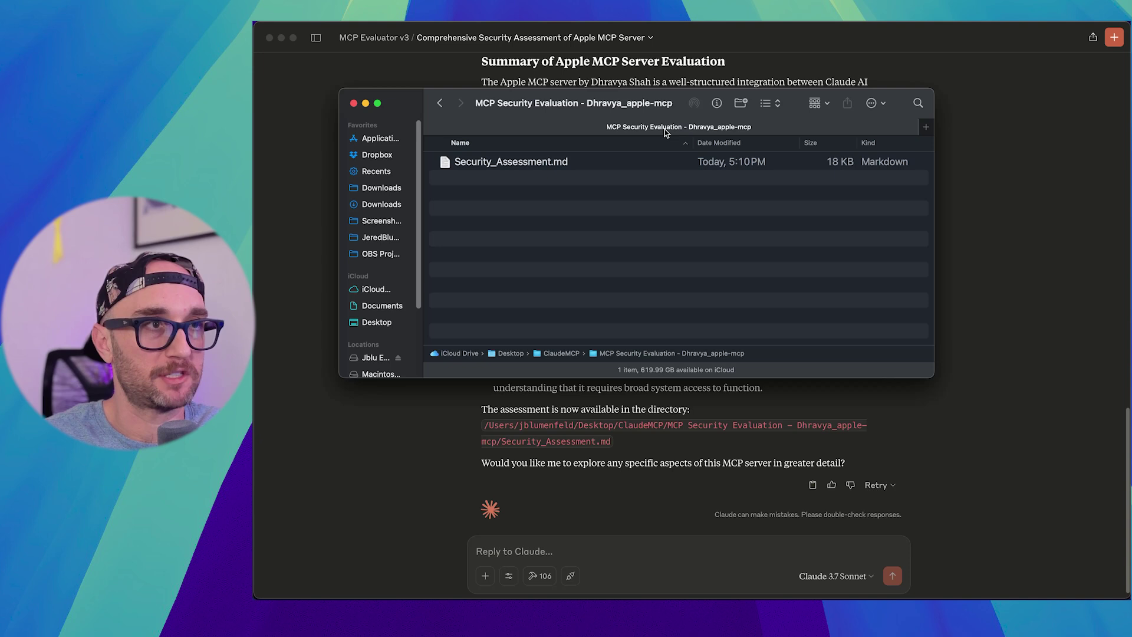
left_click(526, 167)
double_click(527, 167)
scroll(560, 384, "down", 5)
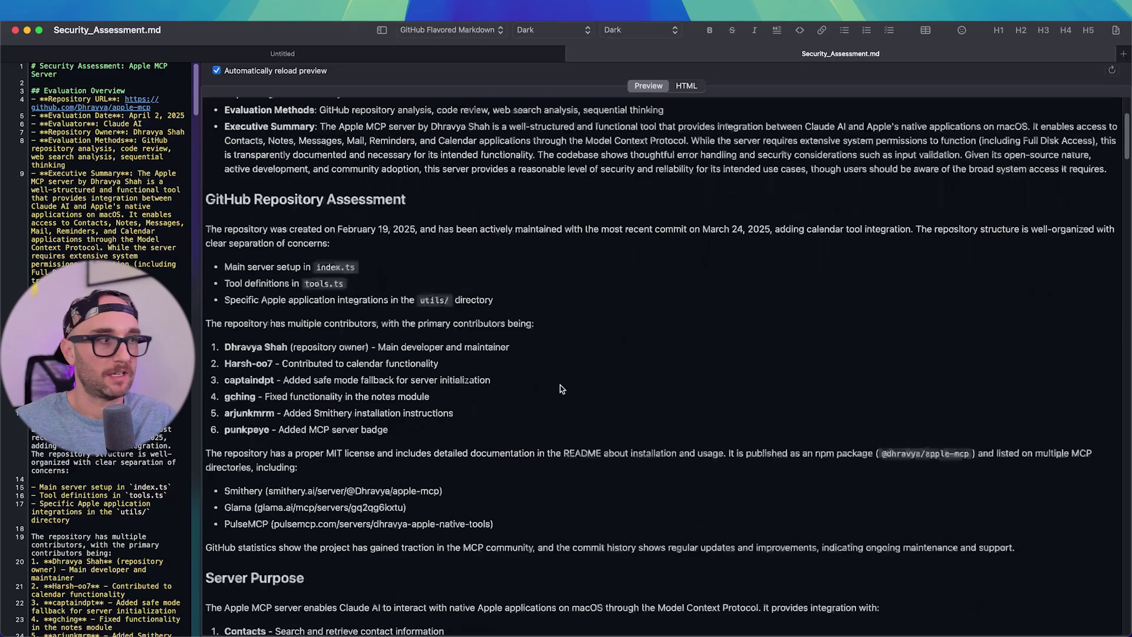
scroll(561, 385, "up", 1)
scroll(561, 388, "up", 1)
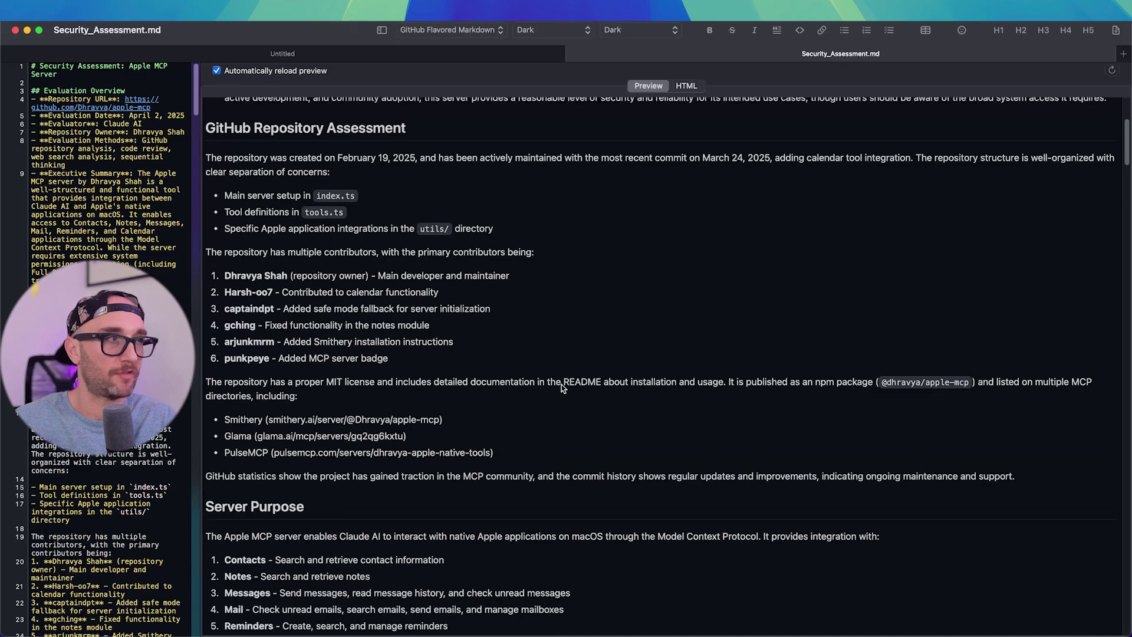
scroll(561, 385, "down", 15)
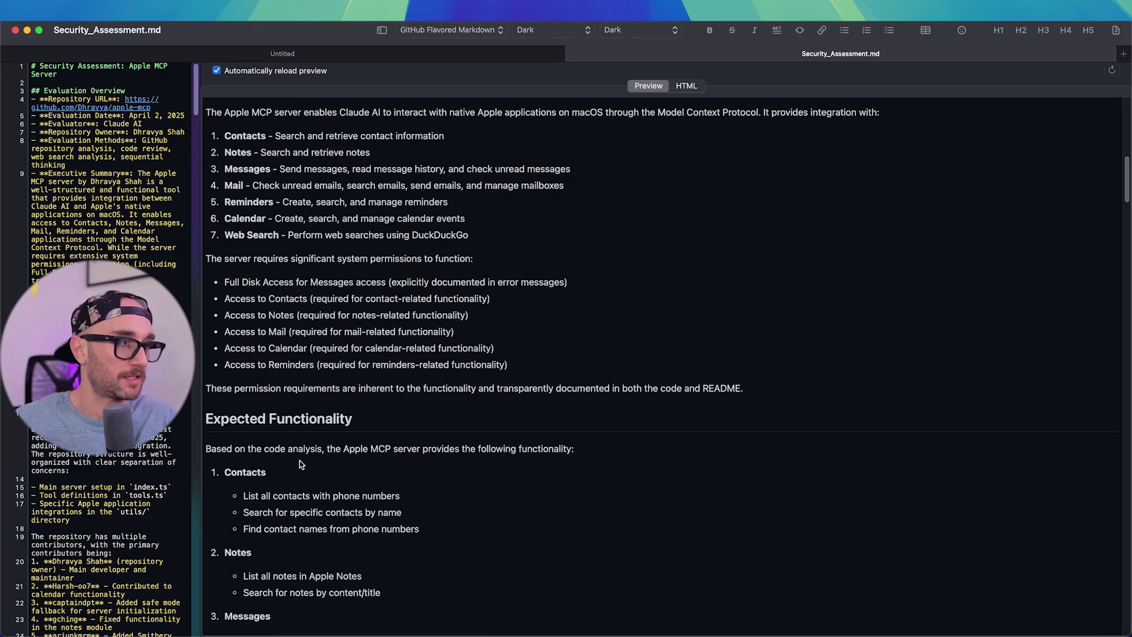
scroll(328, 406, "down", 15)
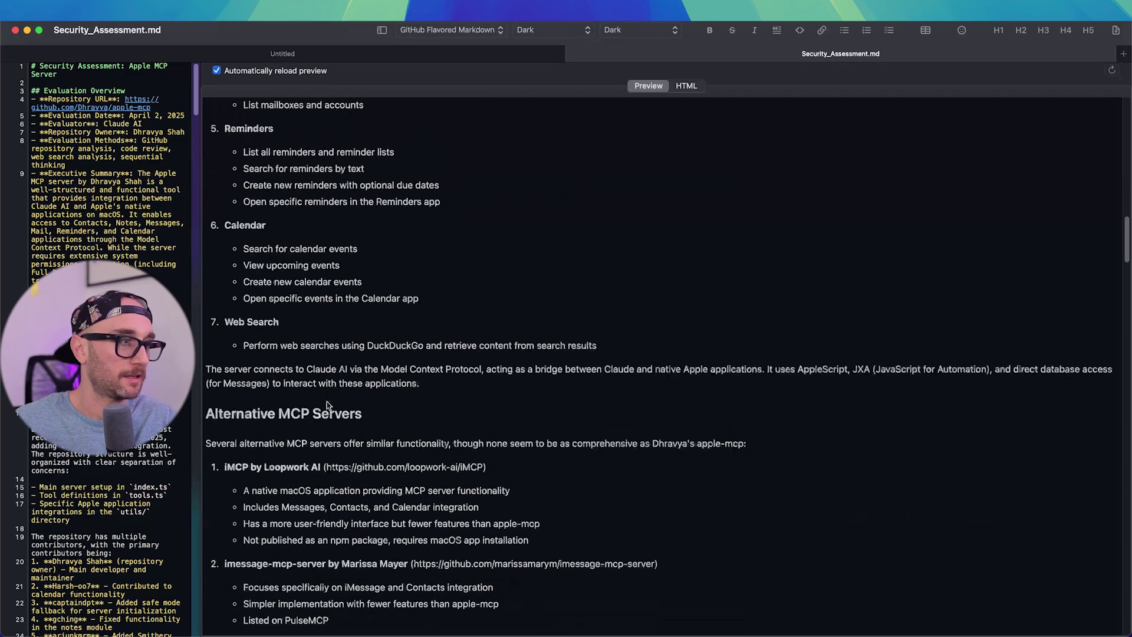
scroll(428, 471, "down", 5)
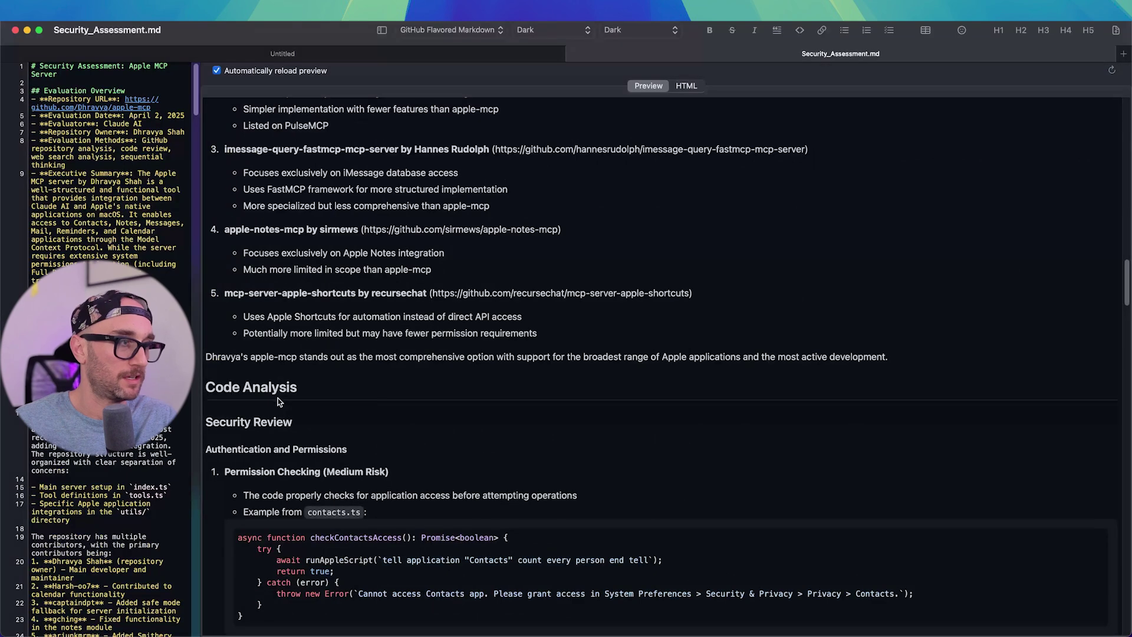
scroll(275, 400, "down", 7)
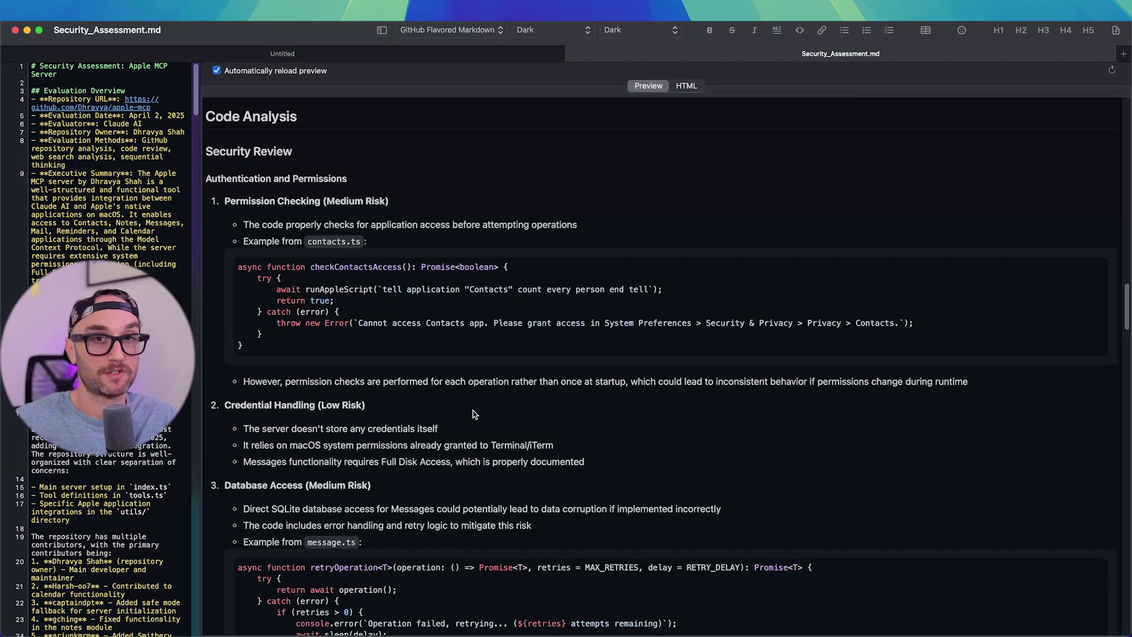
scroll(475, 415, "down", 20)
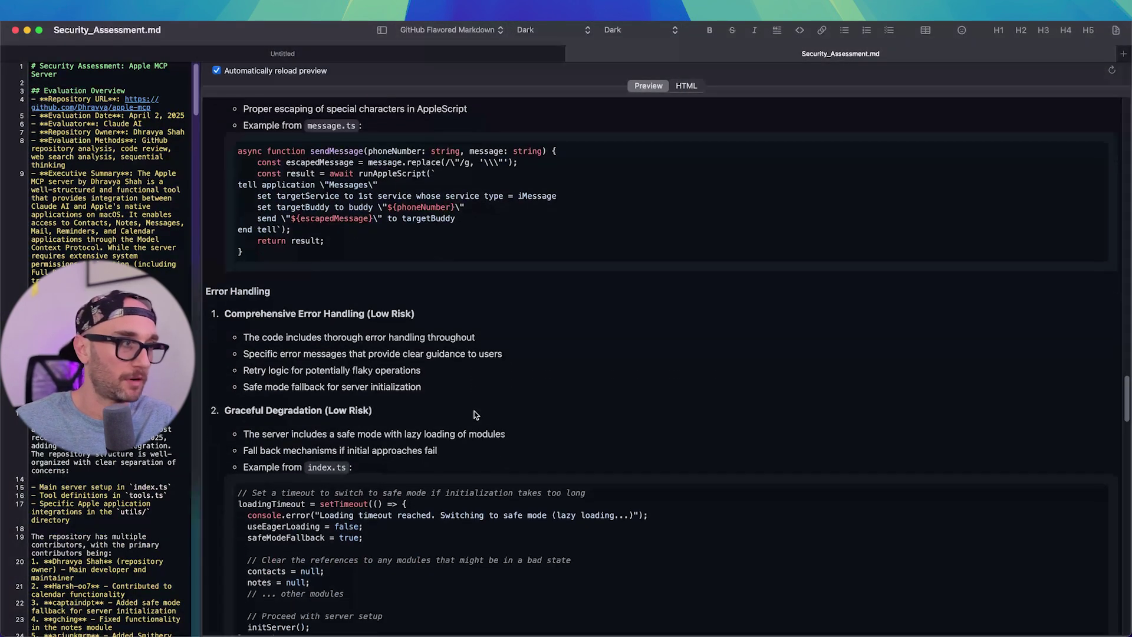
scroll(474, 411, "down", 11)
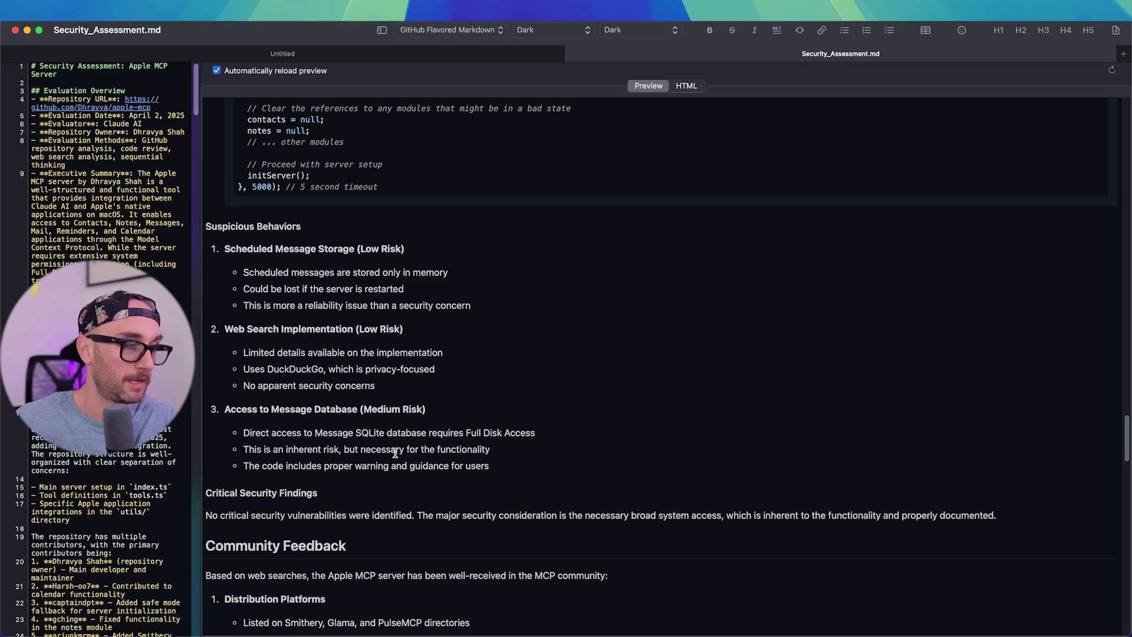
scroll(395, 453, "down", 9)
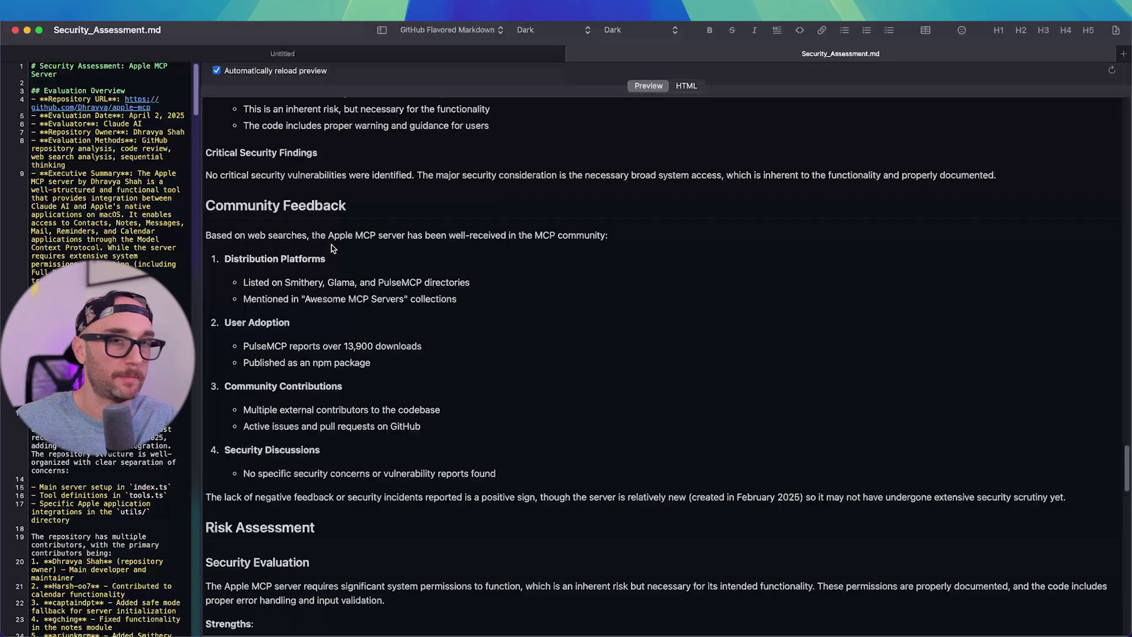
scroll(331, 246, "down", 2)
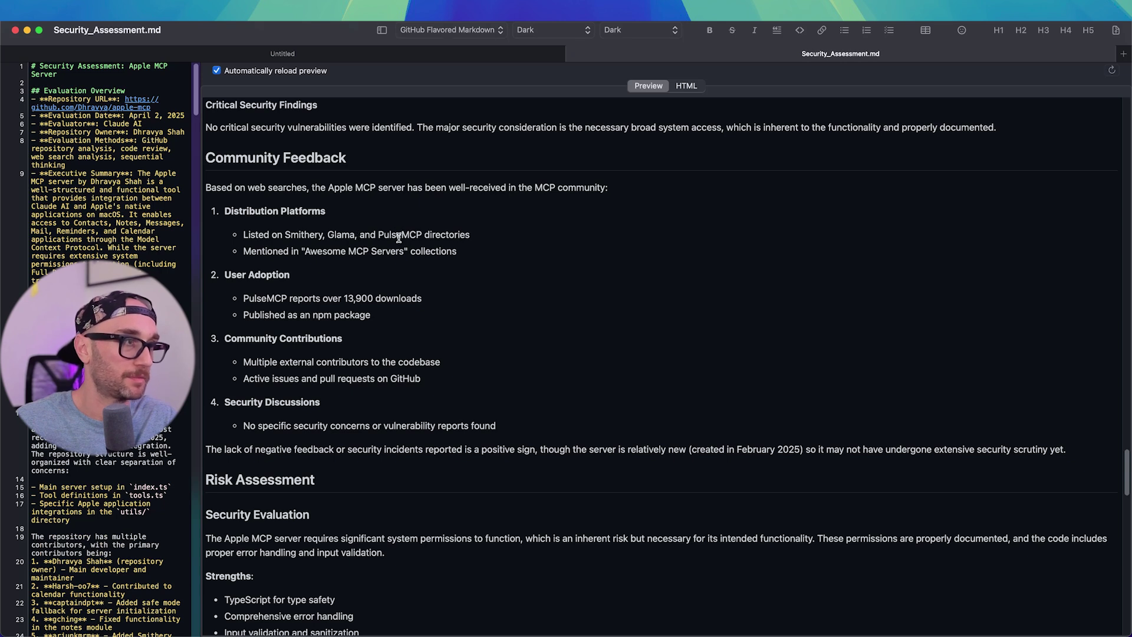
left_click_drag(247, 251, 407, 252)
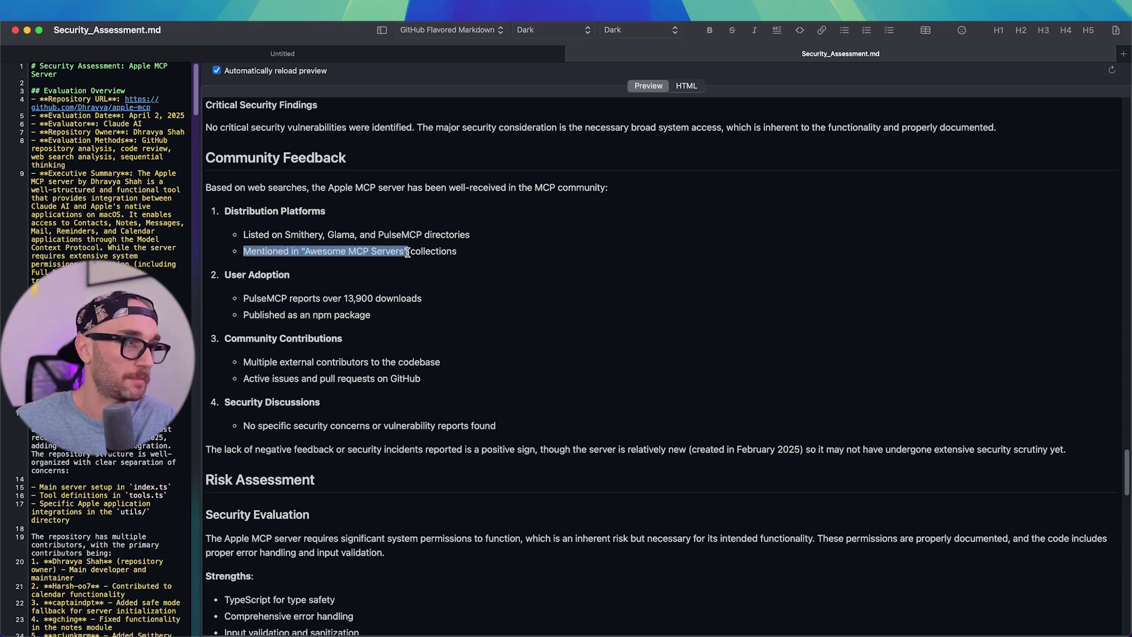
scroll(376, 317, "down", 2)
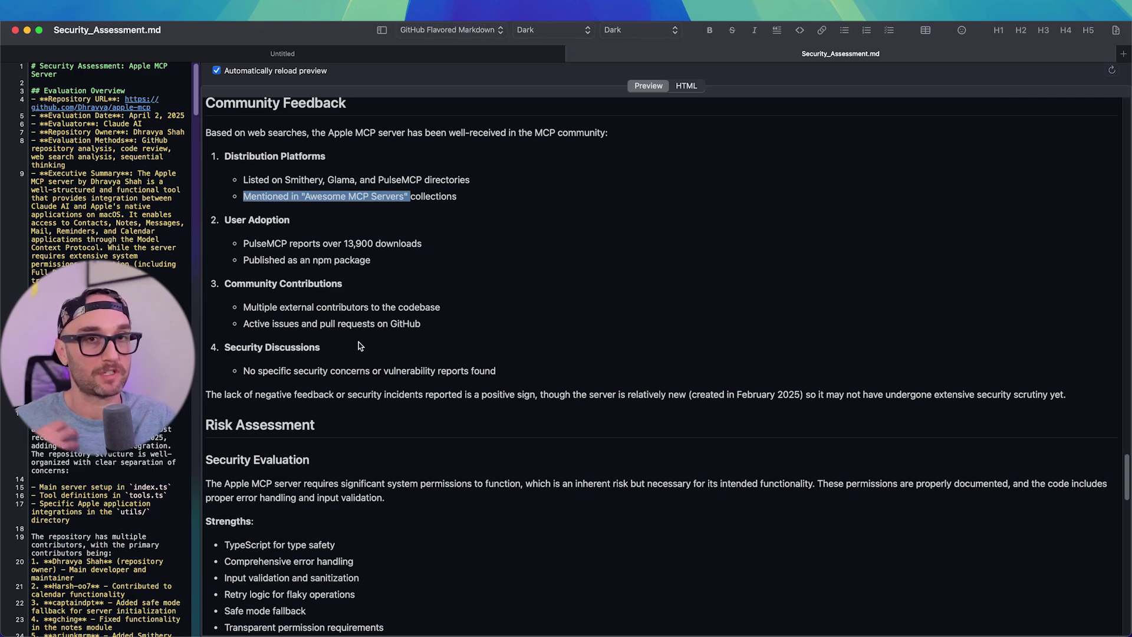
scroll(360, 318, "down", 10)
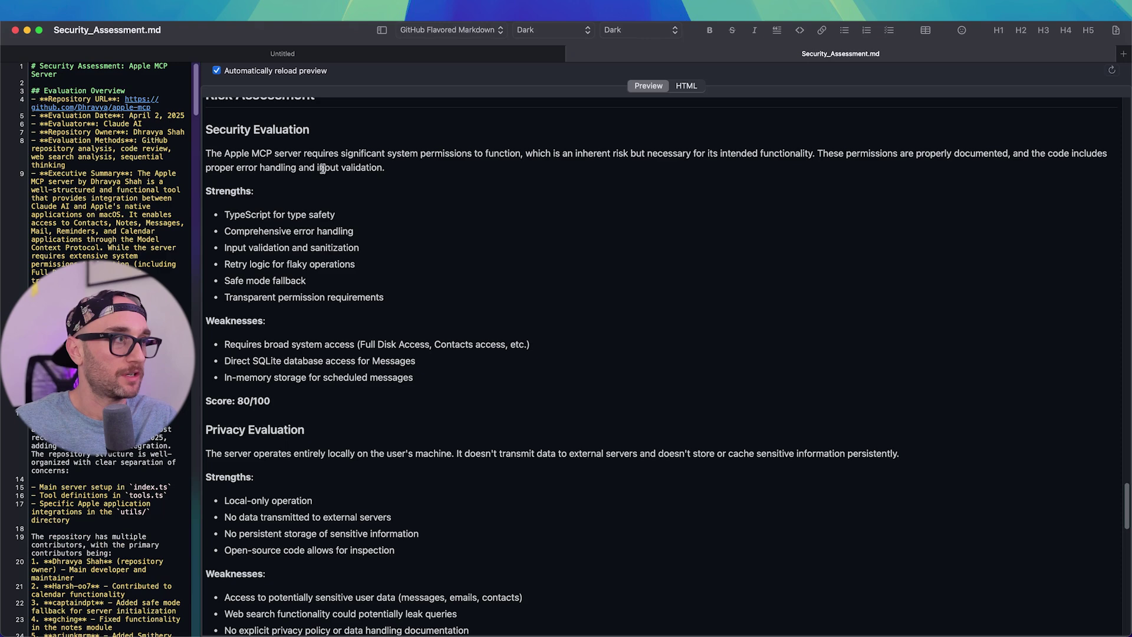
scroll(440, 299, "down", 20)
scroll(788, 436, "down", 1)
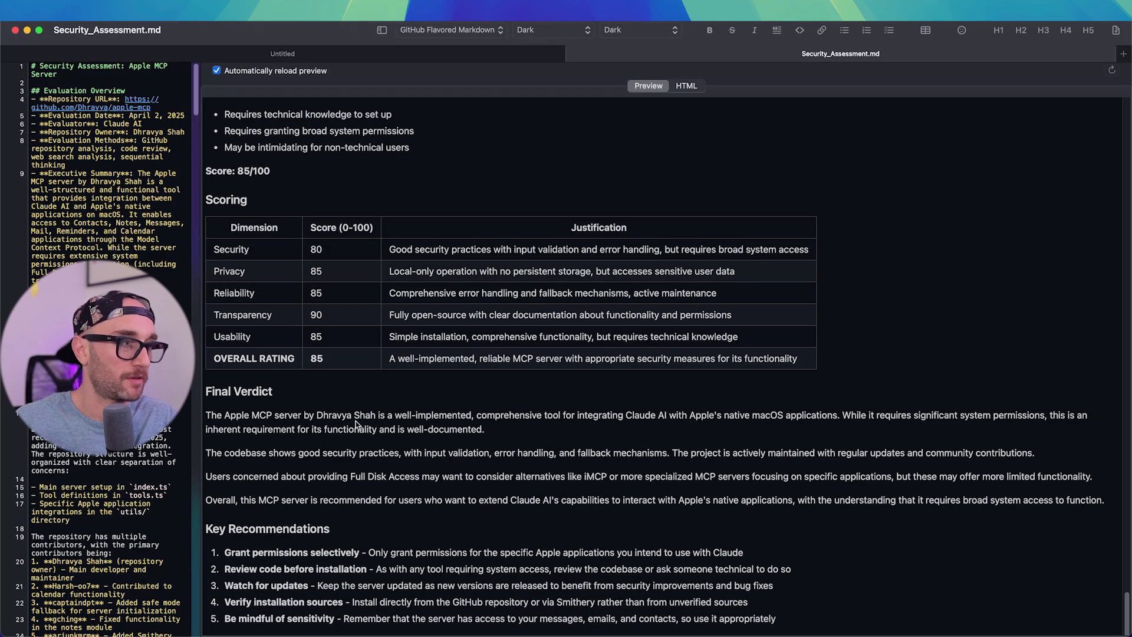
triple_click(385, 500)
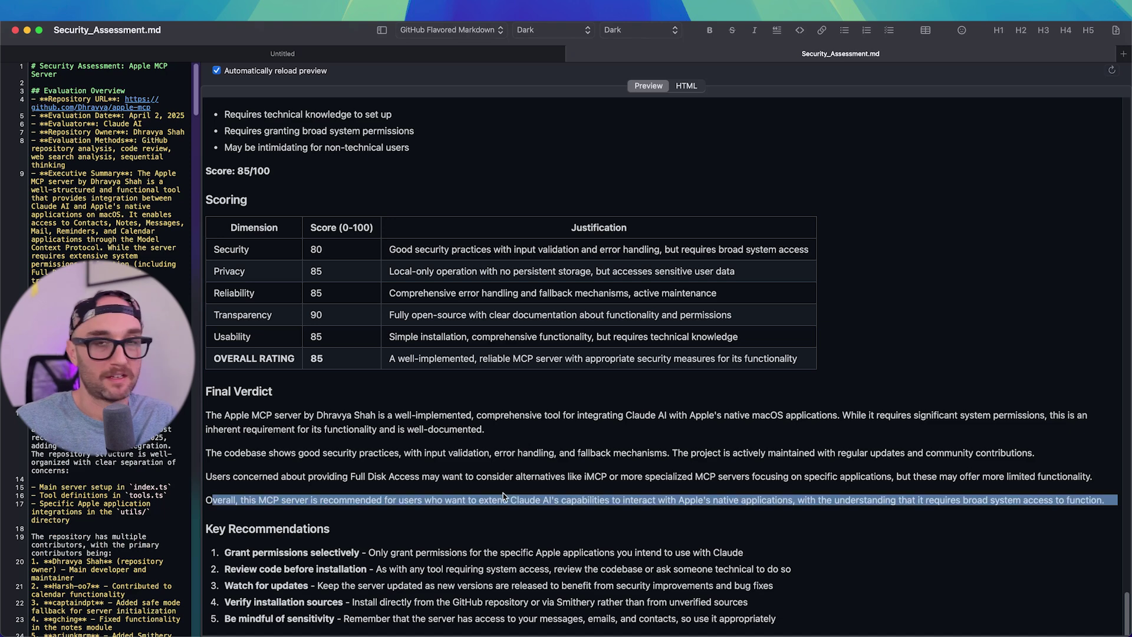